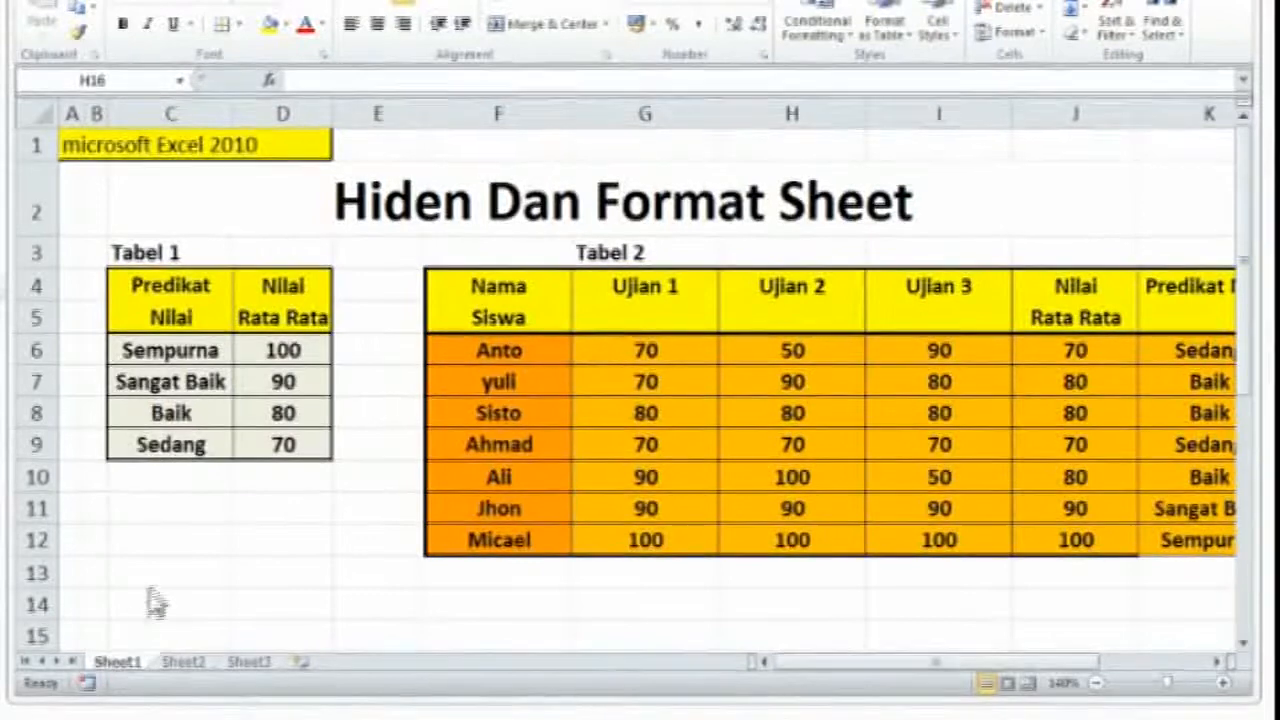
Look through Sheet1, Sheet2 and Sheet3 of the workbook, and return to Sheet1
{"action": "left_click", "coordinate": [107, 664]}
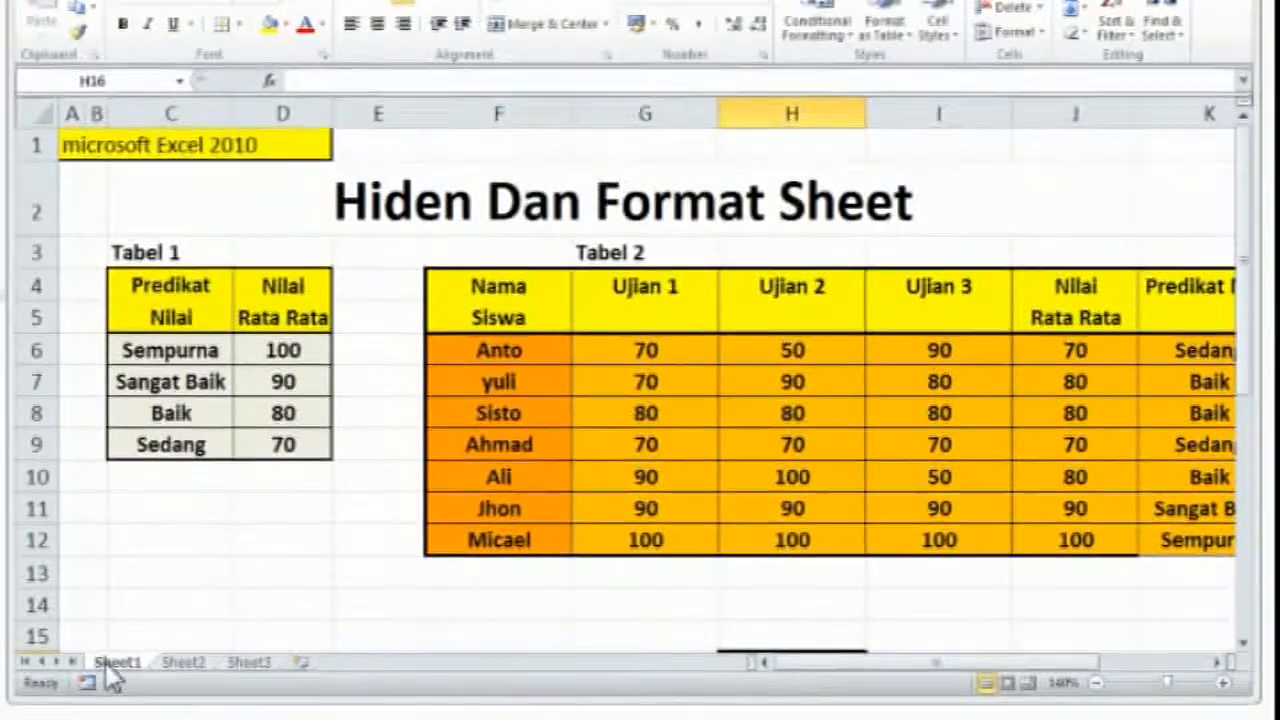
{"action": "left_click", "coordinate": [185, 665]}
{"action": "left_click", "coordinate": [250, 665]}
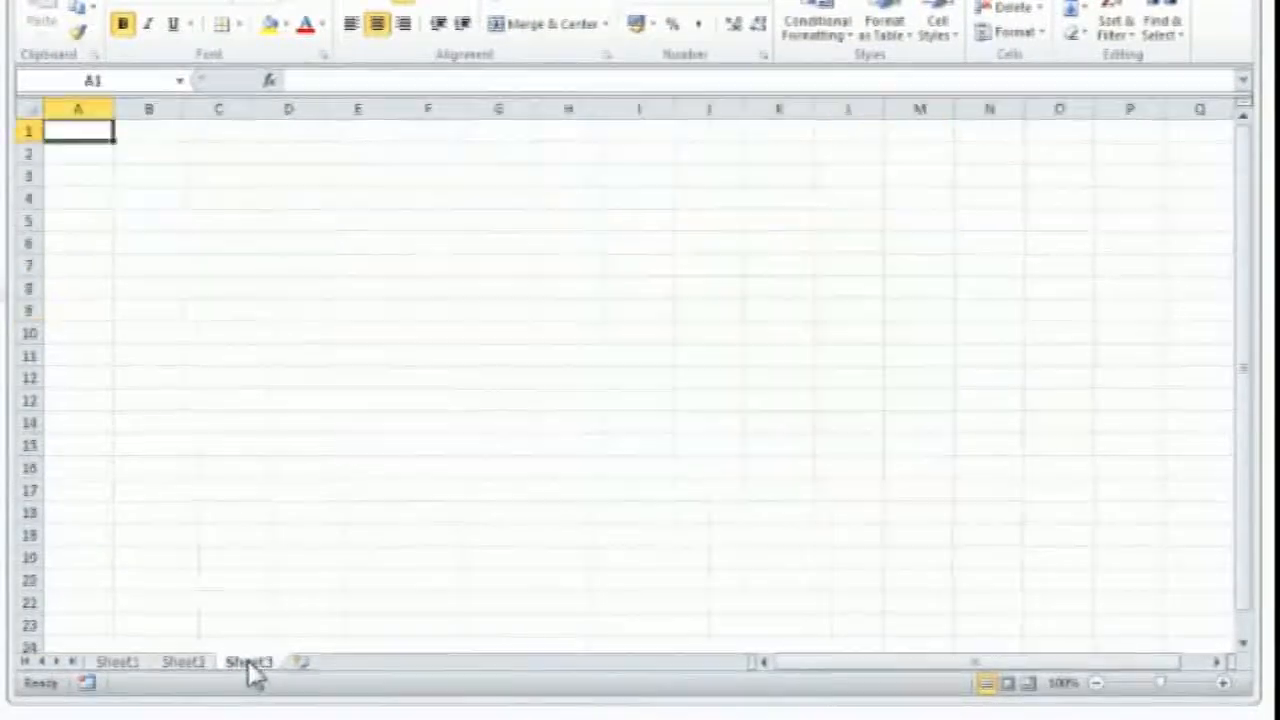
{"action": "left_click", "coordinate": [188, 665]}
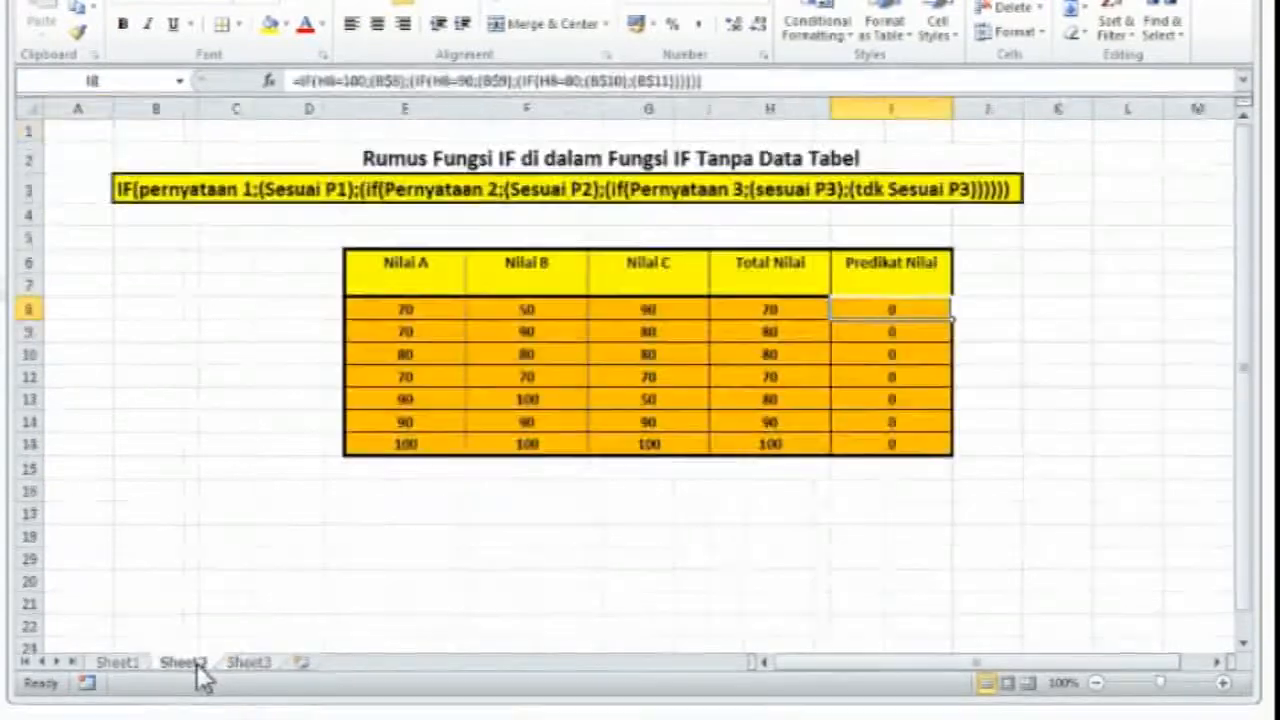
{"action": "left_click", "coordinate": [116, 664]}
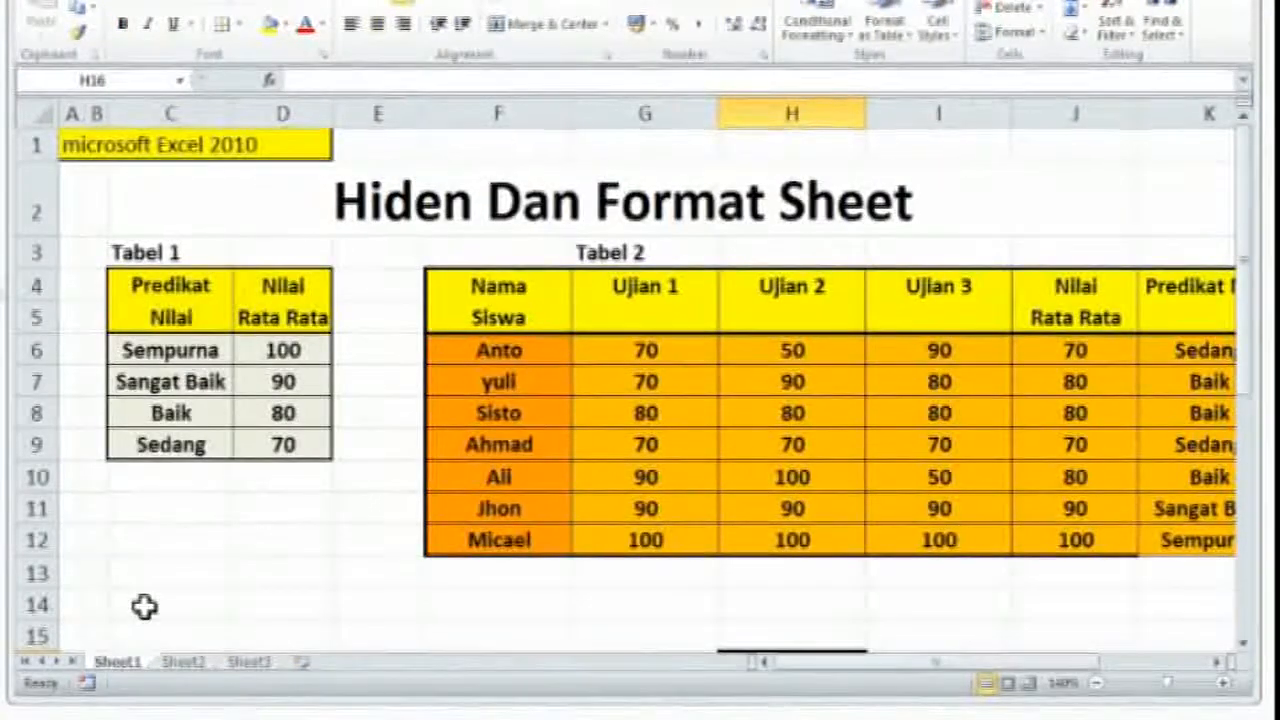
{"action": "left_click", "coordinate": [183, 664]}
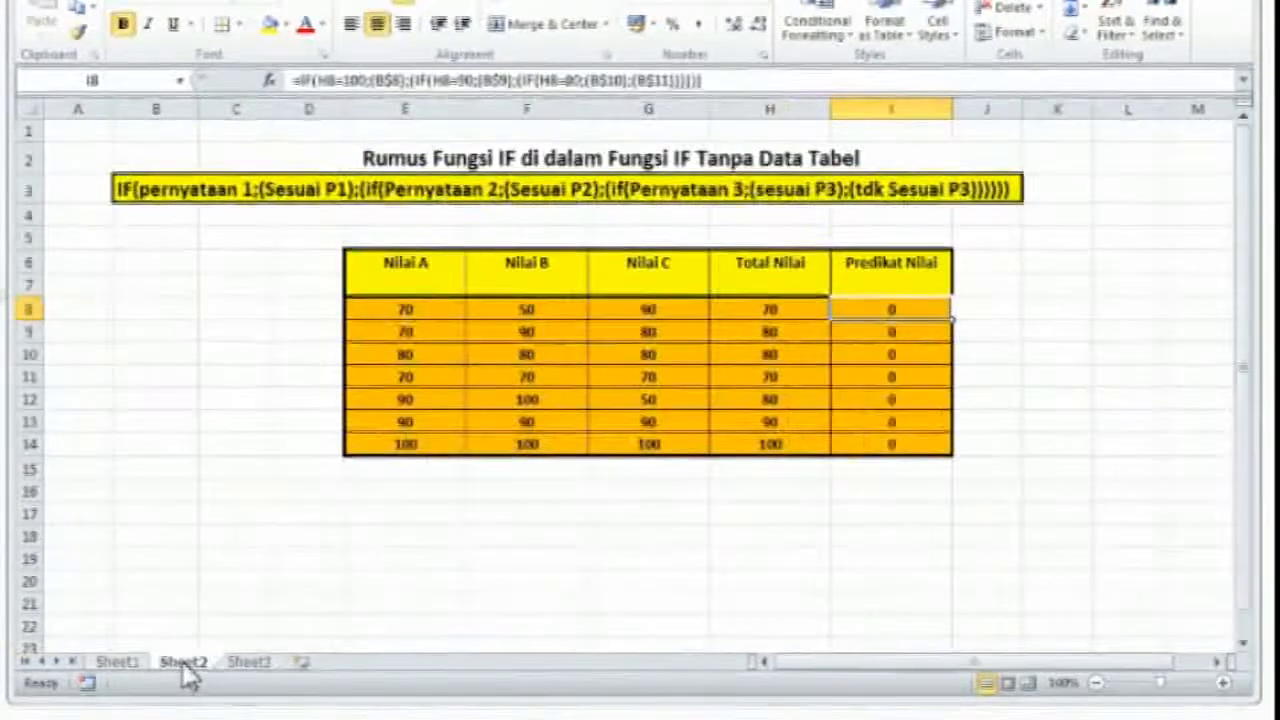
{"action": "left_click", "coordinate": [249, 666]}
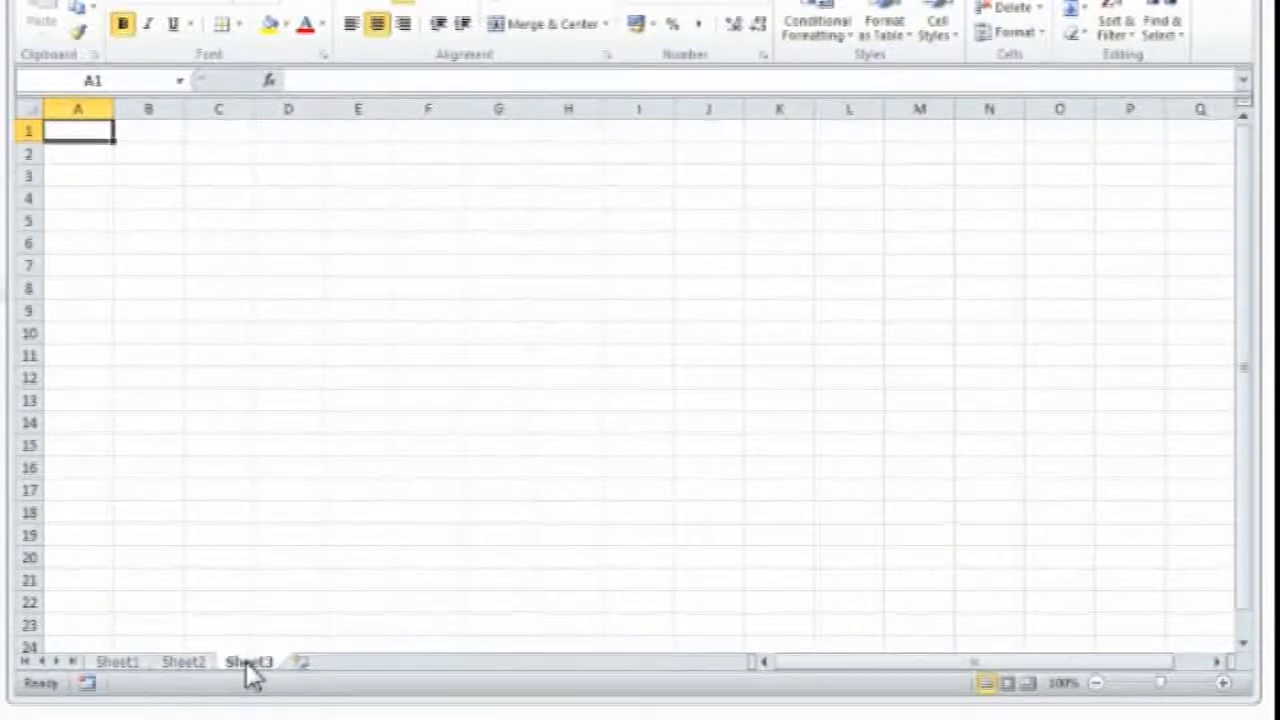
{"action": "left_click", "coordinate": [115, 664]}
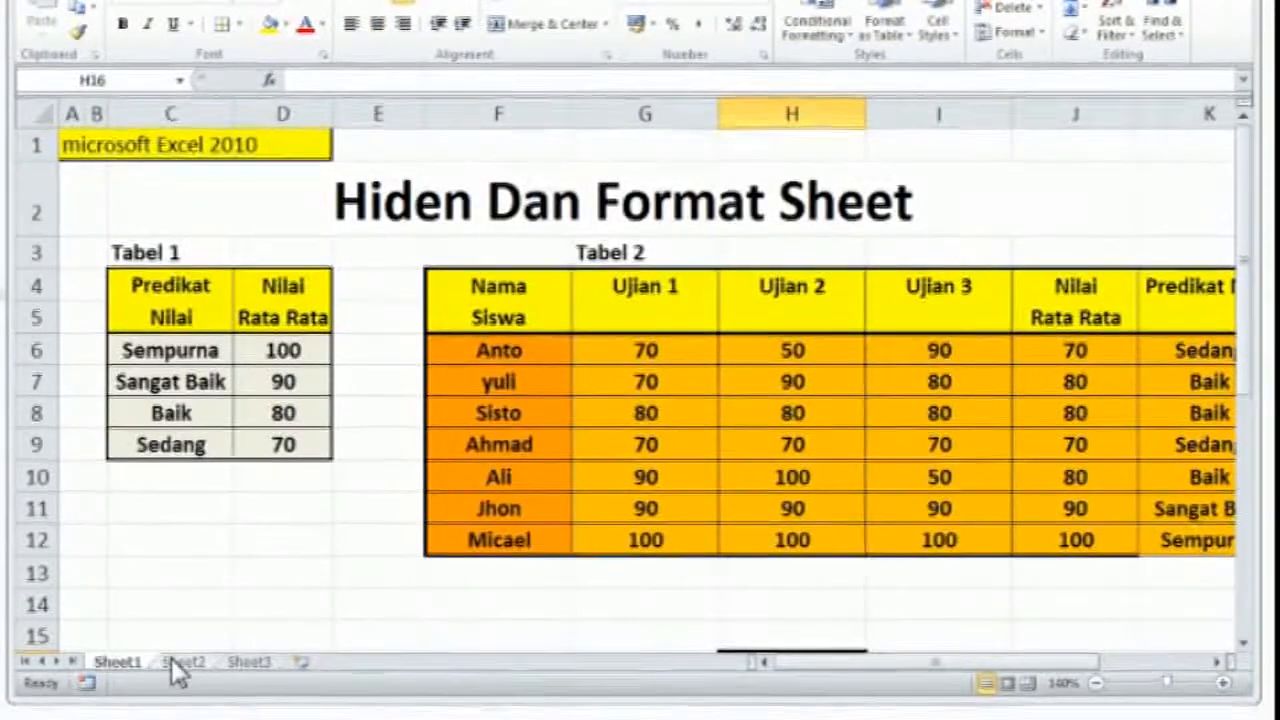
{"action": "left_click", "coordinate": [181, 664]}
{"action": "left_click", "coordinate": [249, 664]}
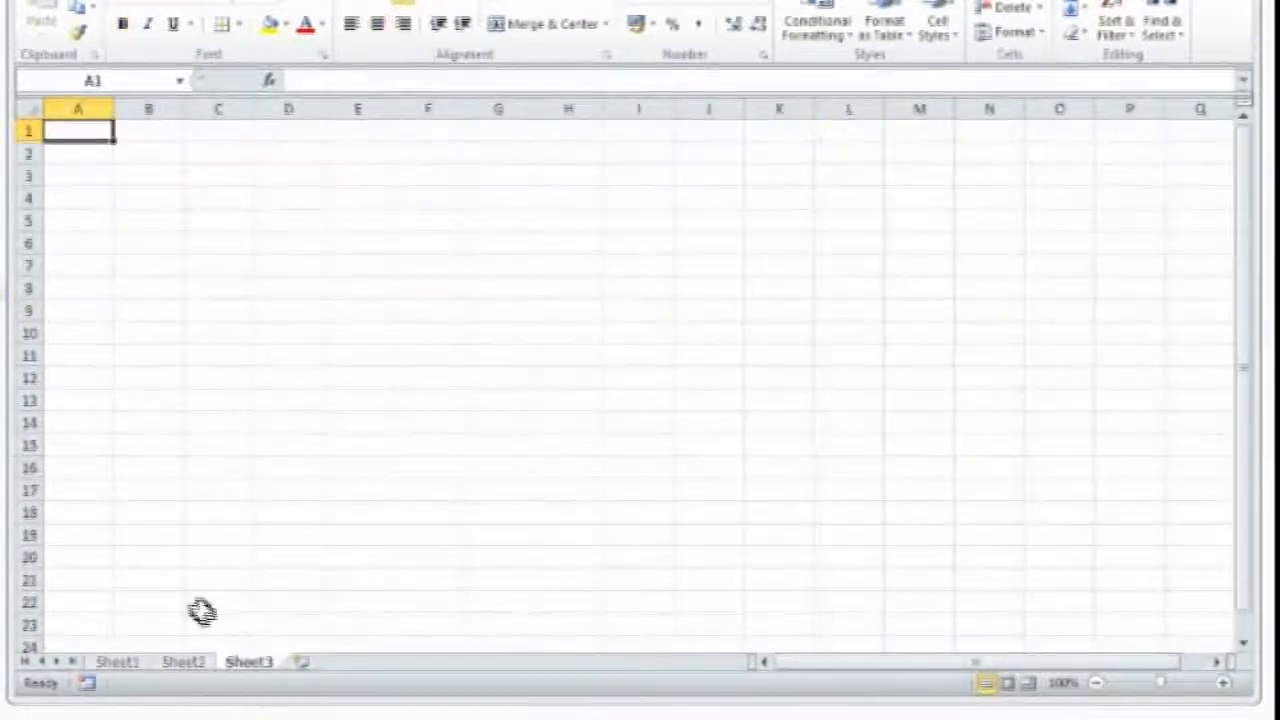
{"action": "left_click", "coordinate": [115, 664]}
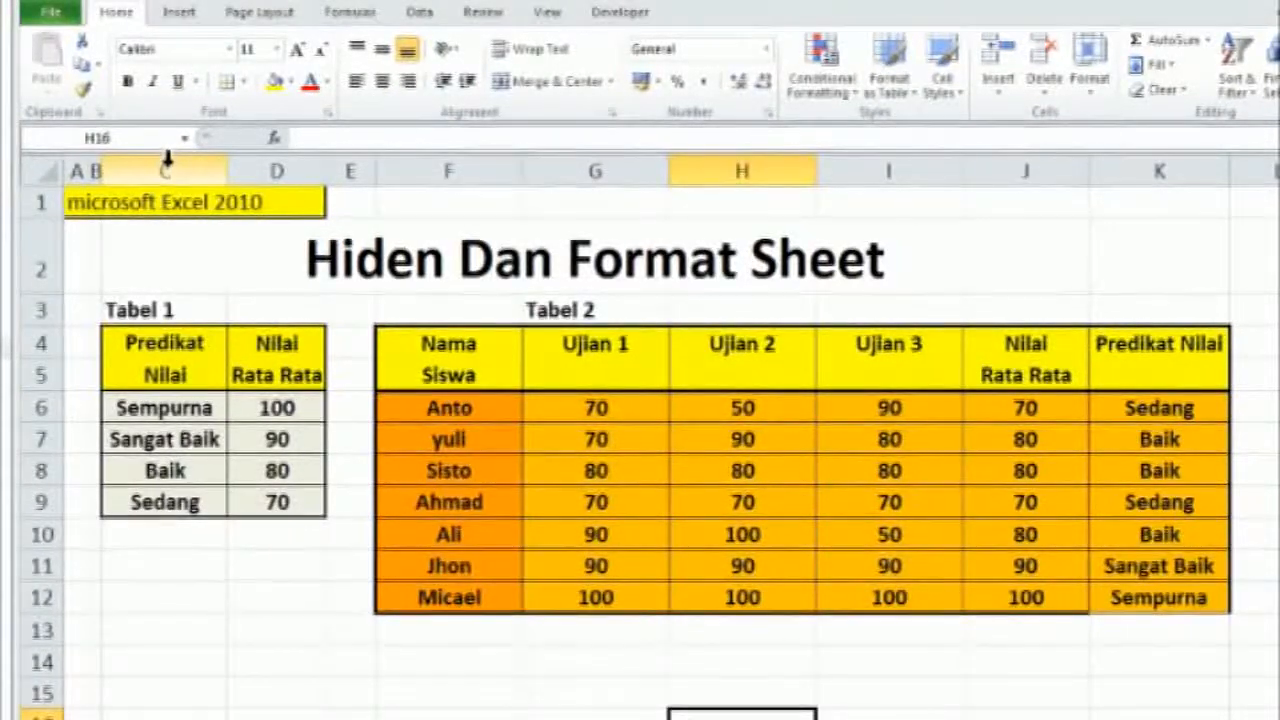
Hide columns C and D, which hold Tabel 1, on Sheet1
{"action": "left_click_drag", "start_coordinate": [168, 165], "coordinate": [268, 165]}
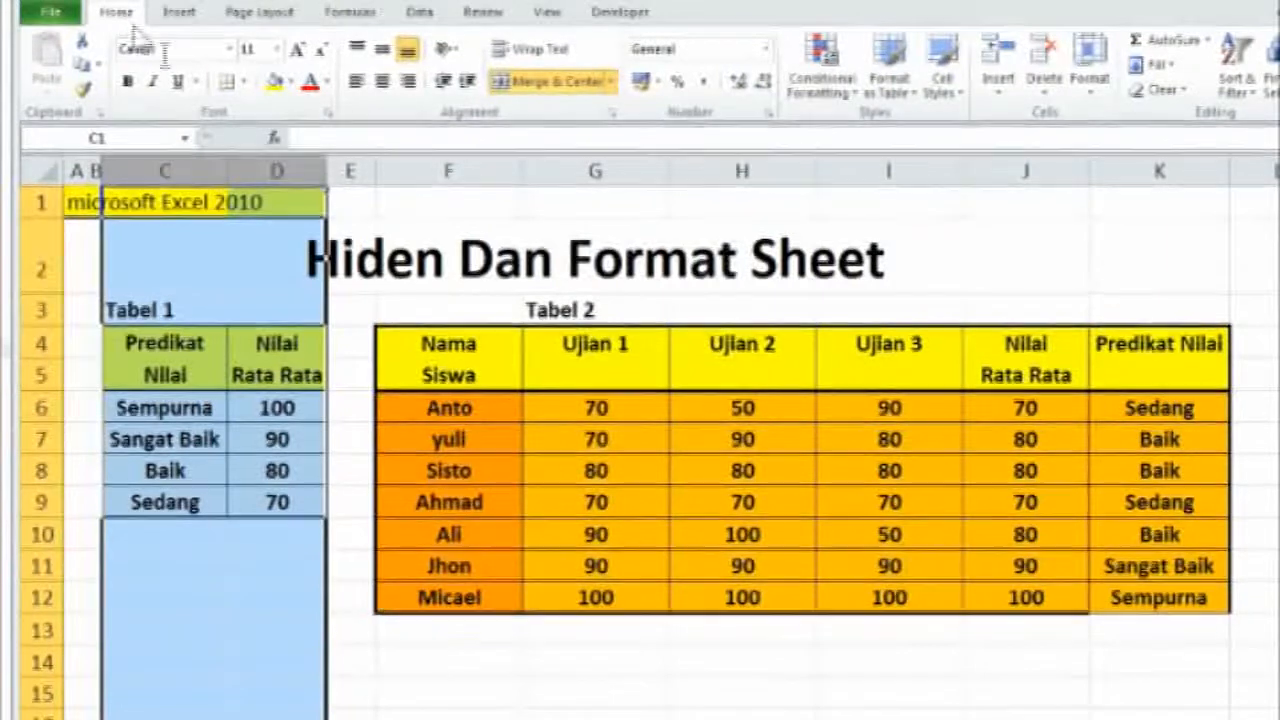
{"action": "left_click", "coordinate": [1090, 80]}
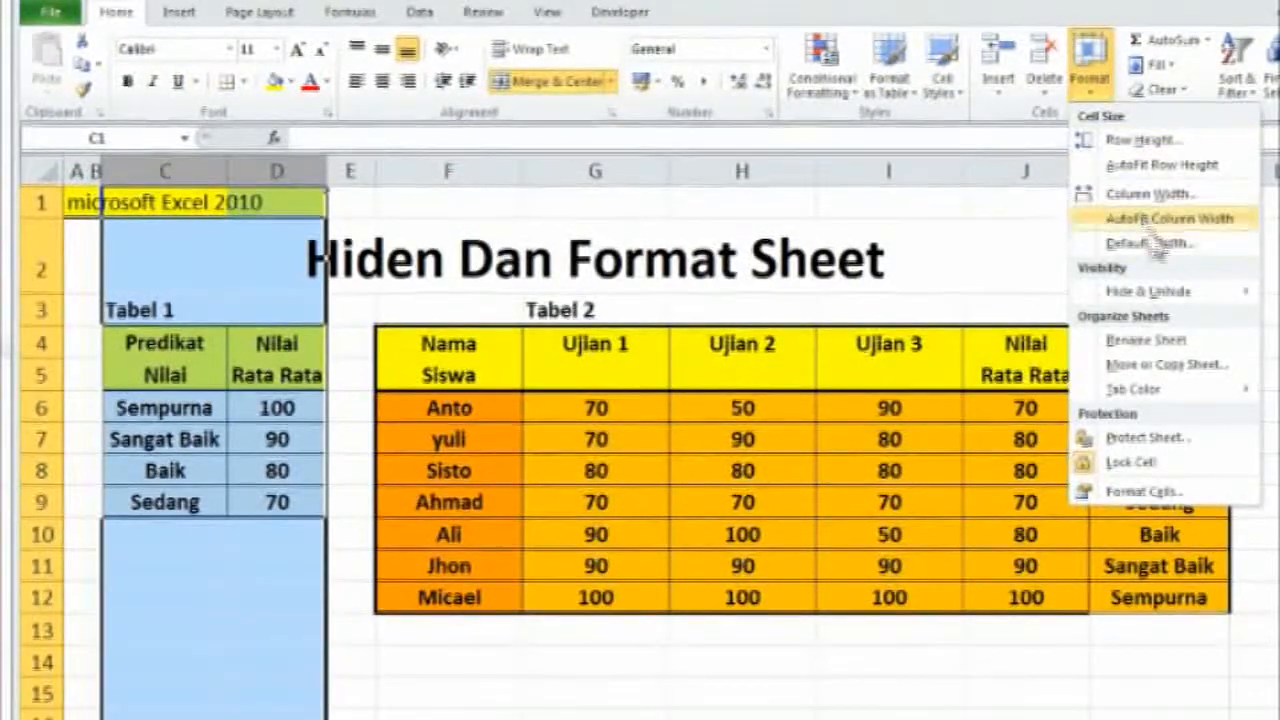
{"action": "mouse_move", "coordinate": [1155, 297]}
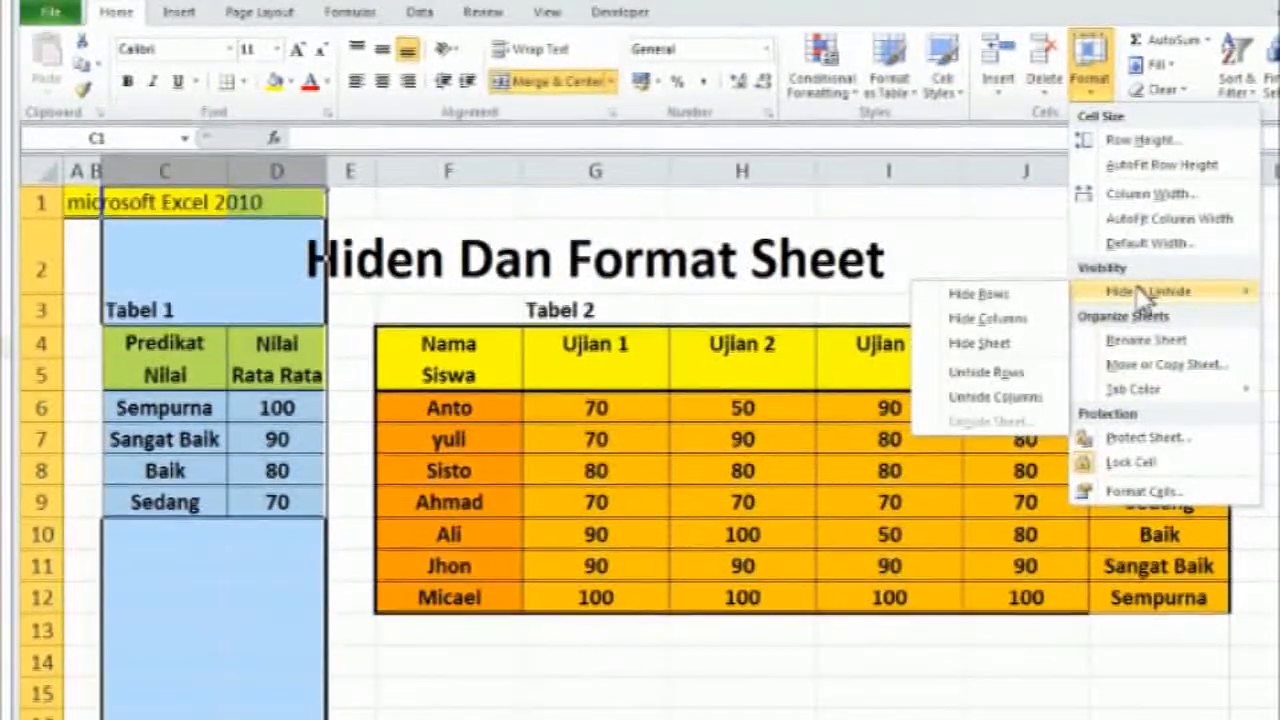
{"action": "left_click", "coordinate": [1020, 322]}
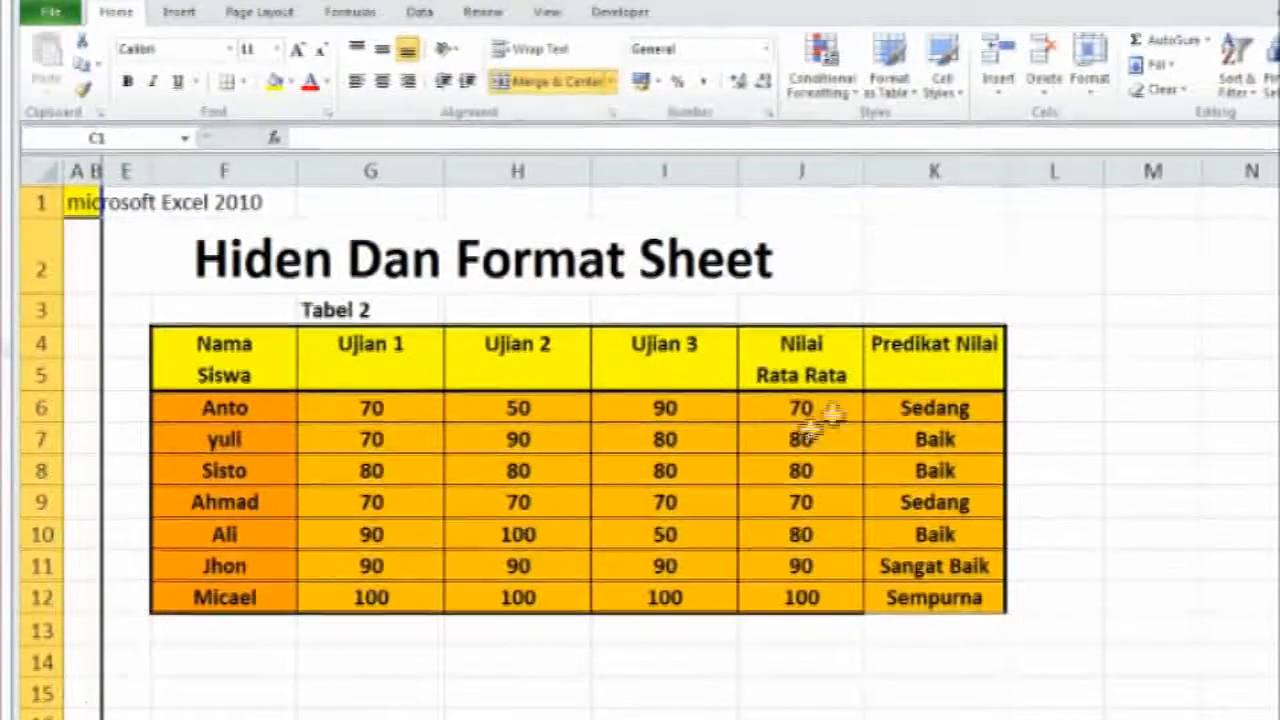
Unhide columns C and D to bring back Tabel 1, and deselect them
{"action": "left_click", "coordinate": [1095, 100]}
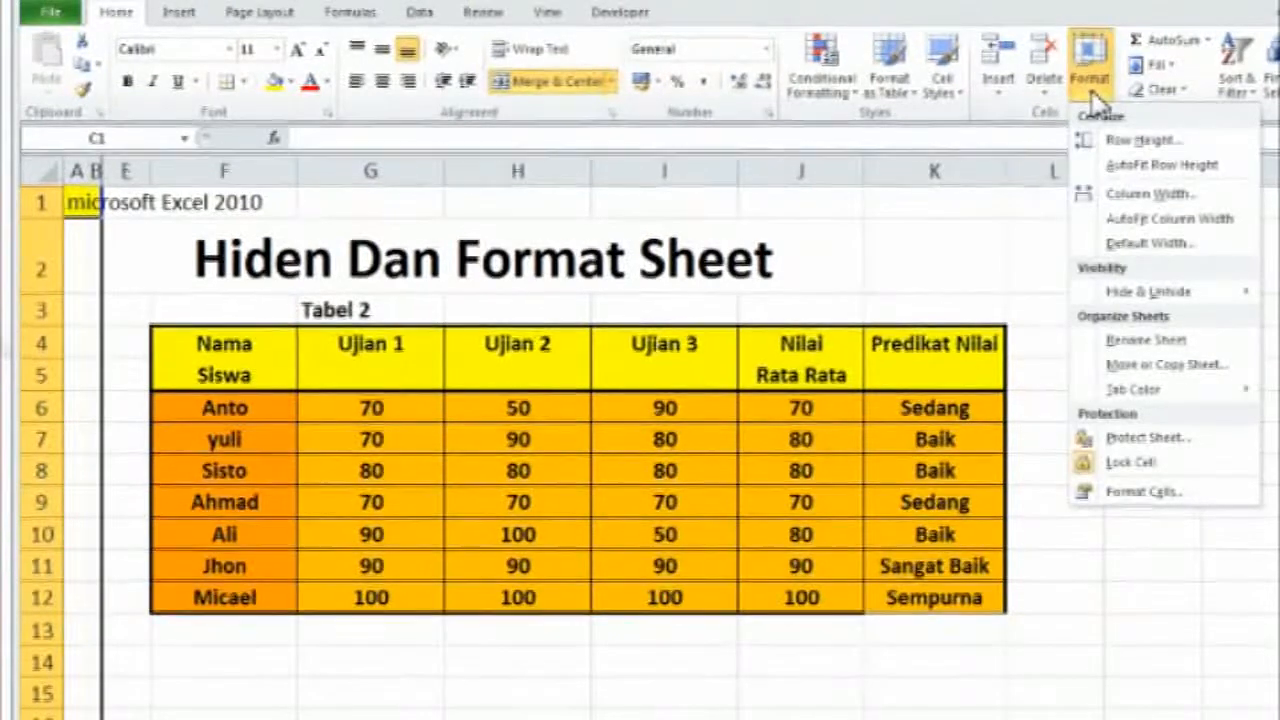
{"action": "mouse_move", "coordinate": [1155, 290]}
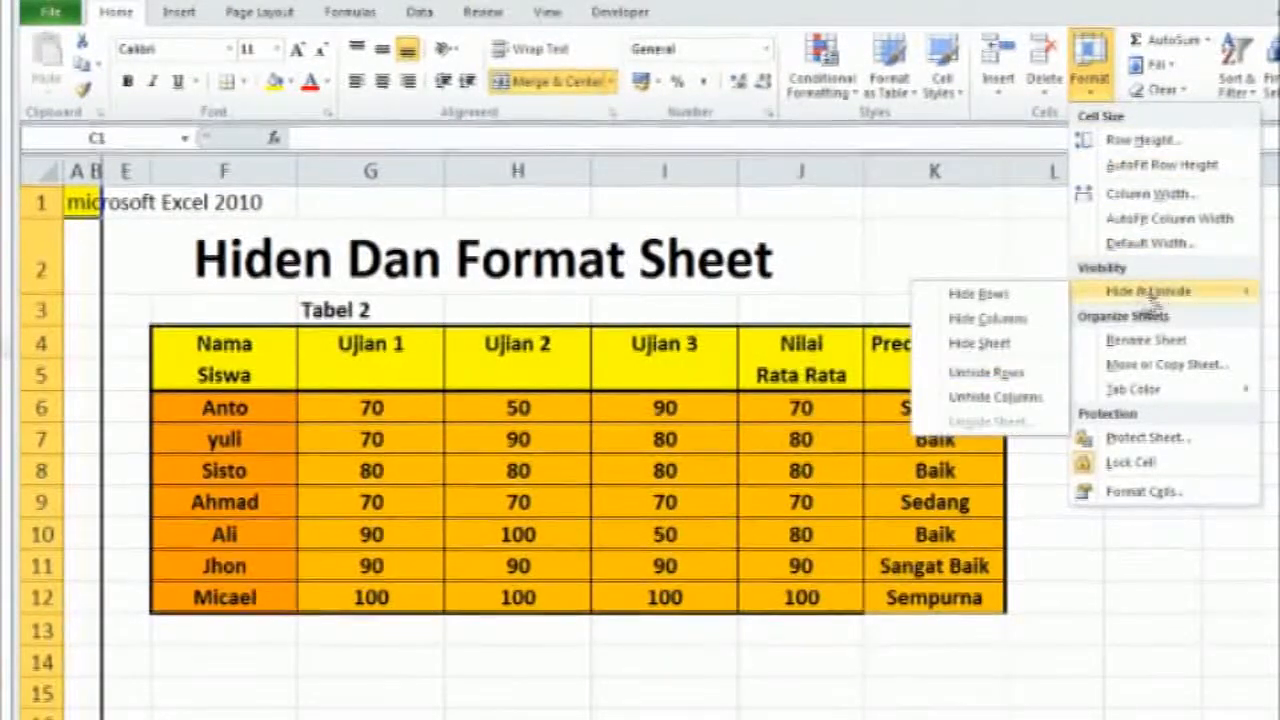
{"action": "left_click", "coordinate": [1027, 397]}
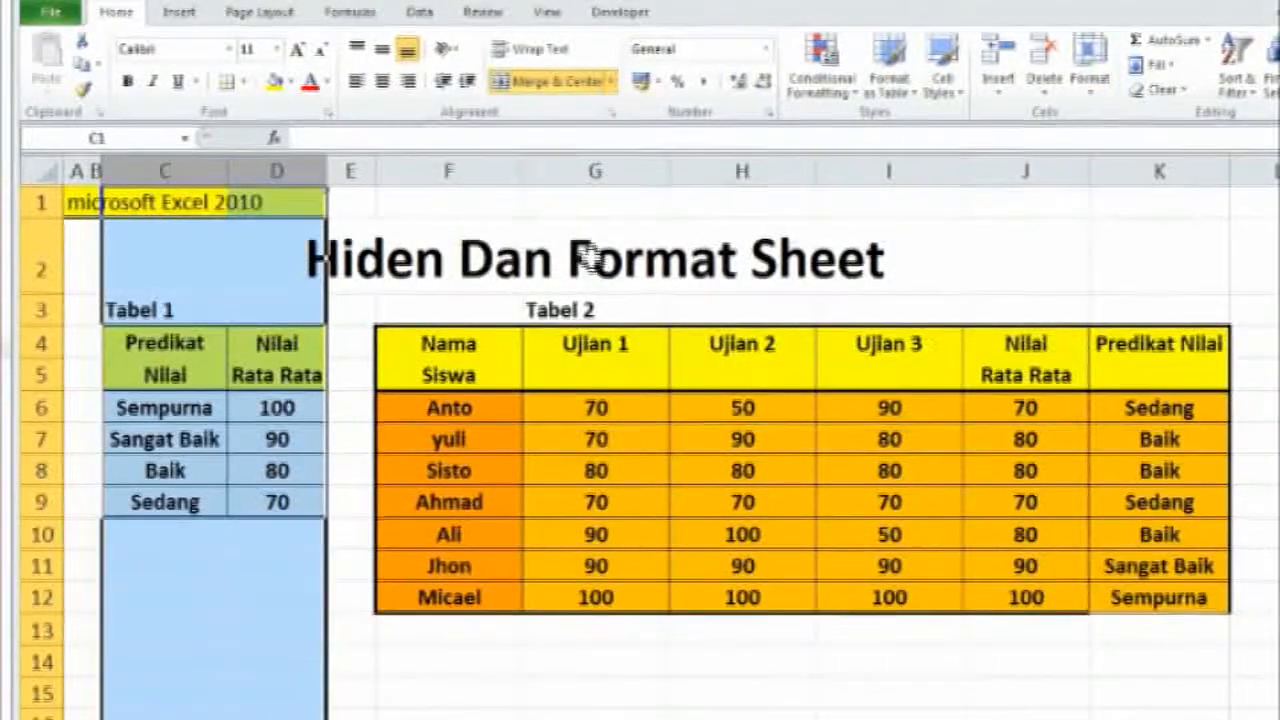
{"action": "left_click", "coordinate": [463, 716]}
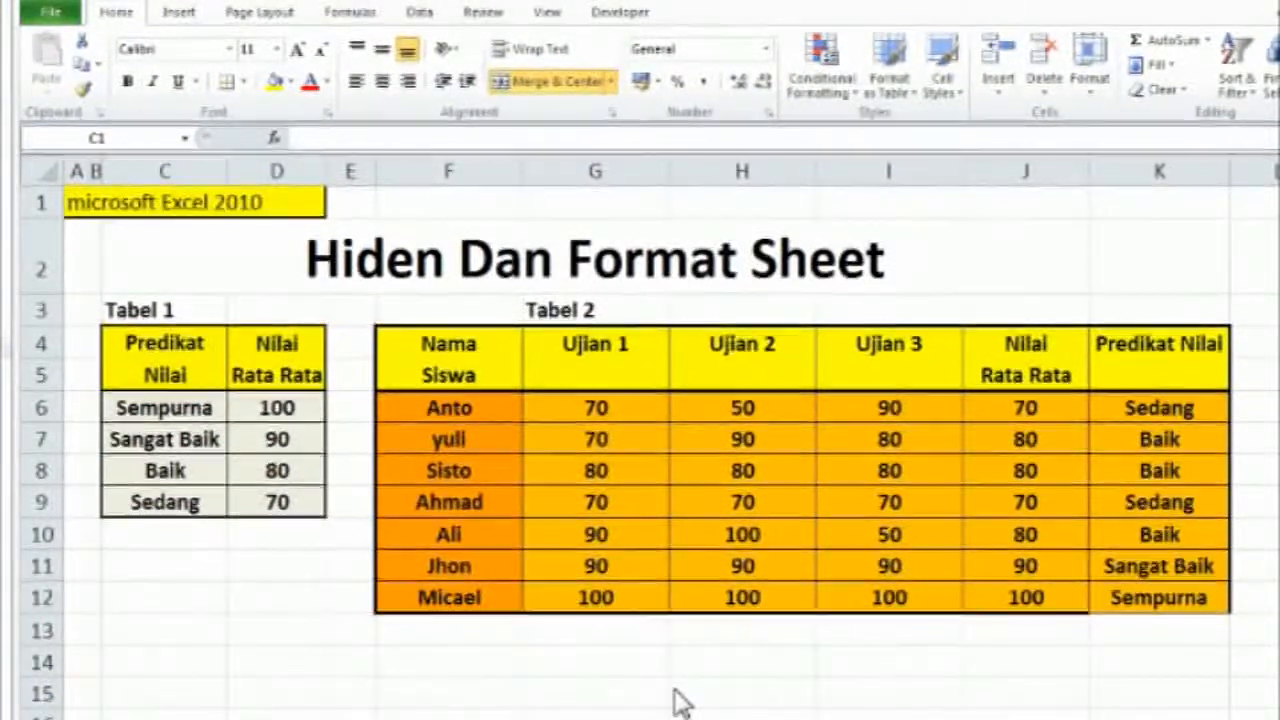
Hide the Tabel 1 columns C and D again
{"action": "left_click", "coordinate": [163, 170]}
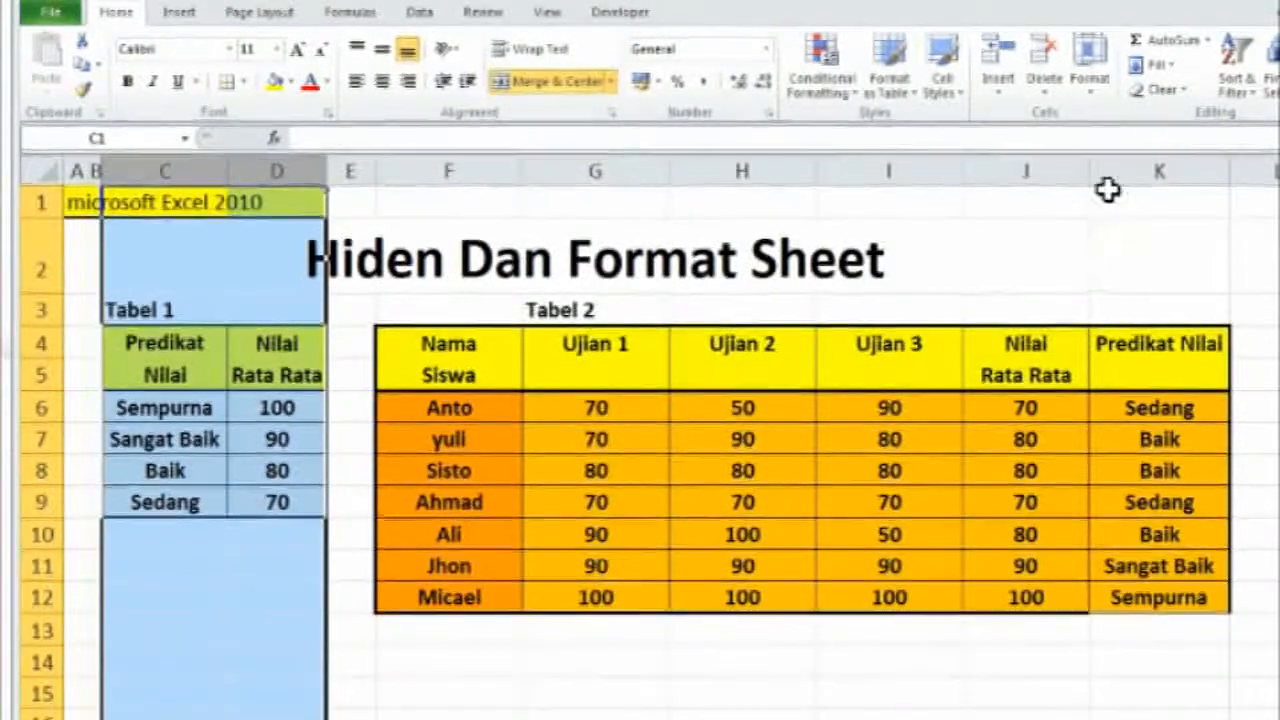
{"action": "left_click", "coordinate": [1089, 88]}
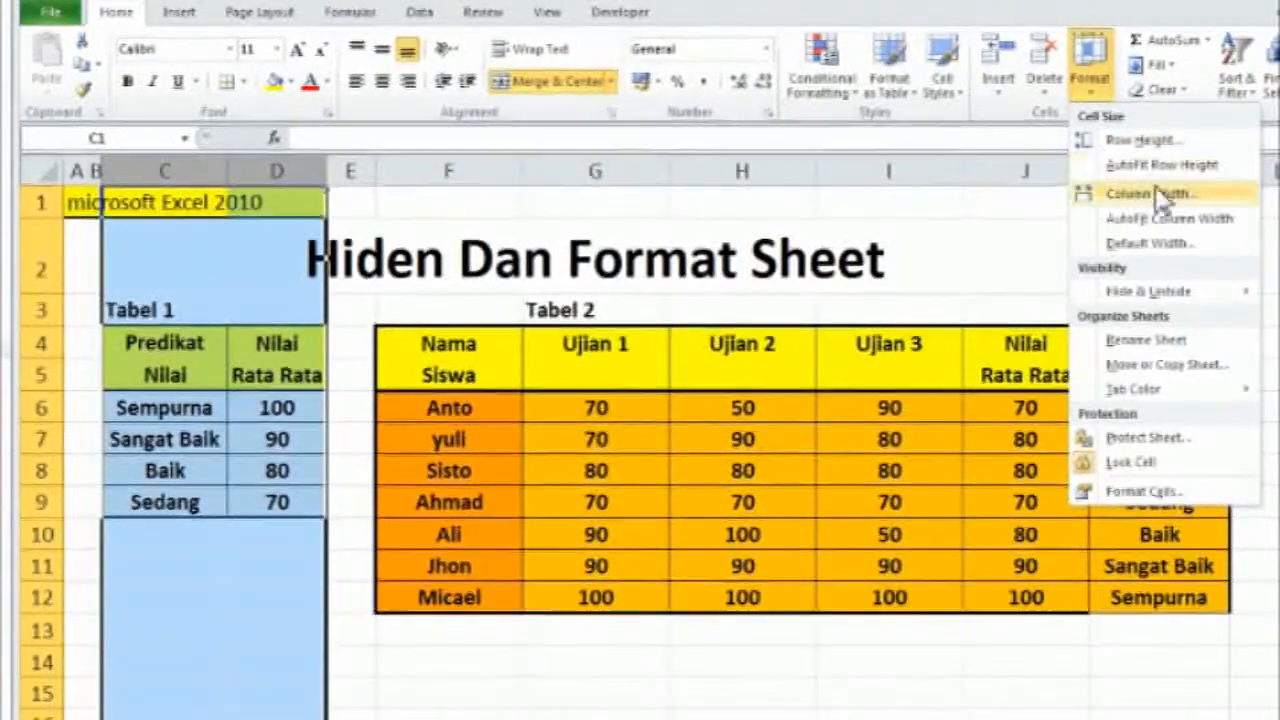
{"action": "mouse_move", "coordinate": [1150, 292]}
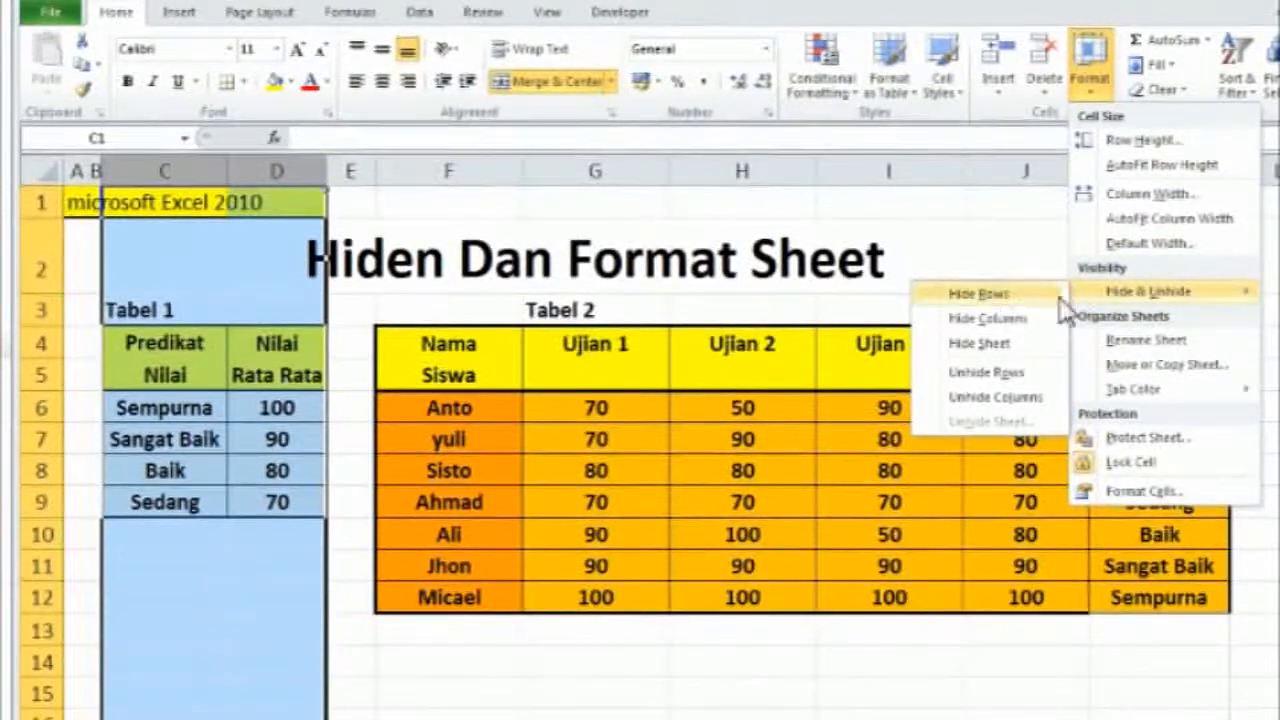
{"action": "left_click", "coordinate": [995, 322]}
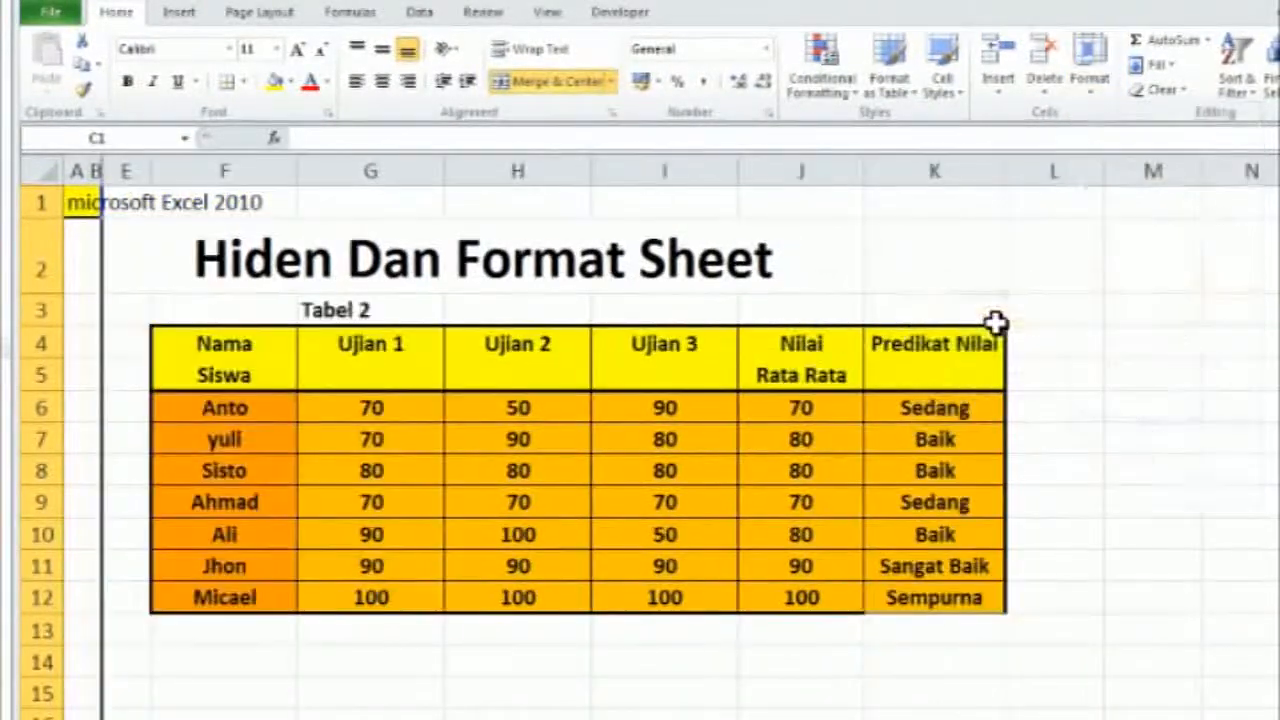
{"action": "left_click", "coordinate": [1089, 90]}
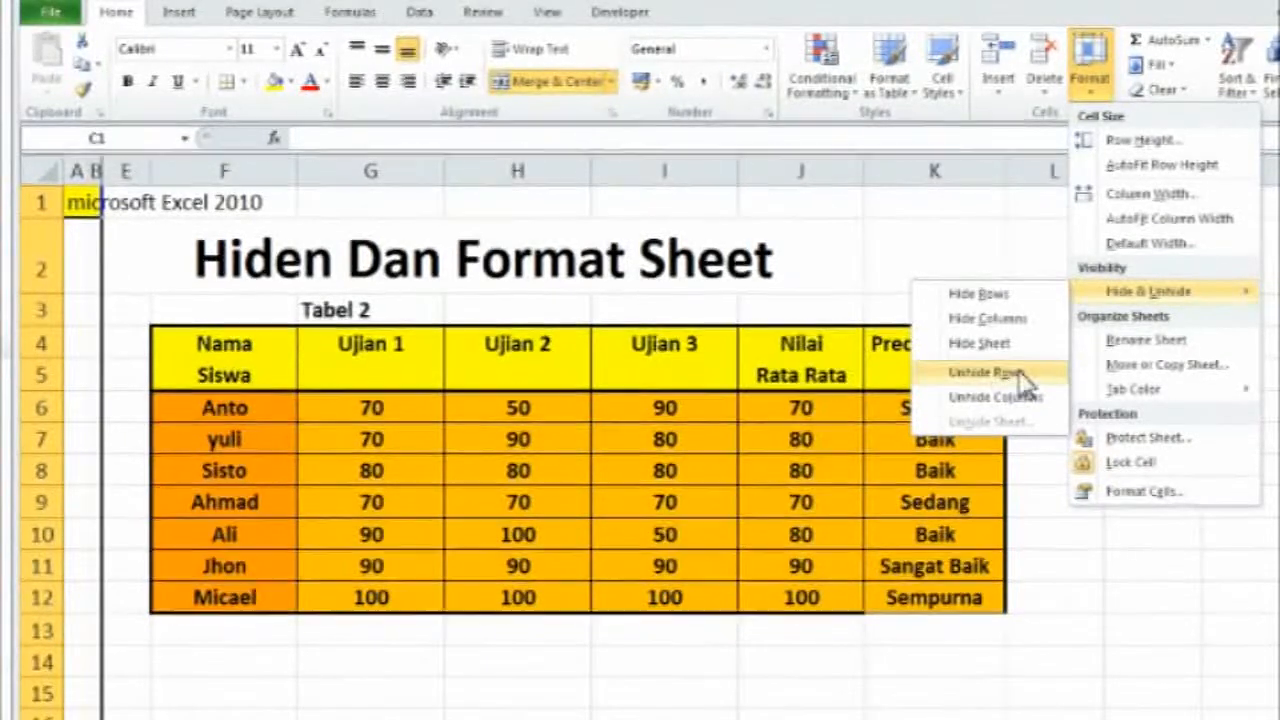
{"action": "left_click", "coordinate": [826, 260]}
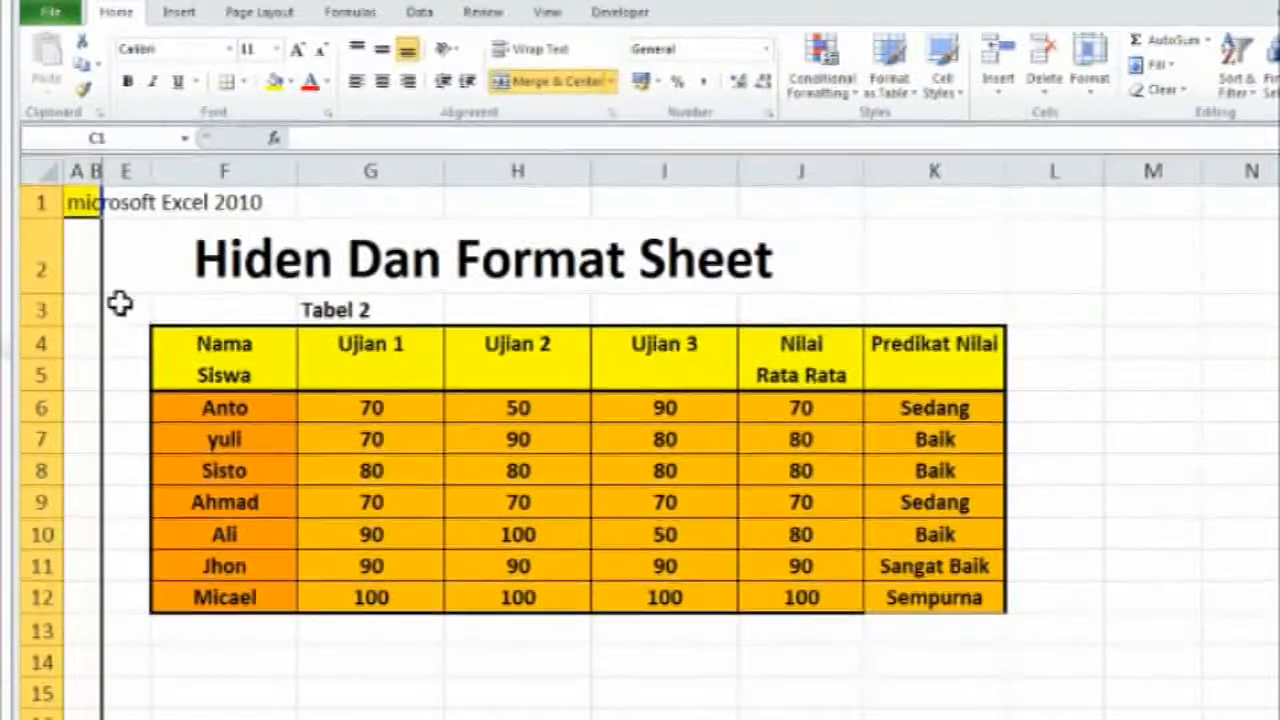
{"action": "left_click", "coordinate": [131, 271]}
{"action": "left_click", "coordinate": [1056, 314]}
{"action": "left_click", "coordinate": [1092, 404]}
{"action": "left_click", "coordinate": [1048, 496]}
{"action": "left_click_drag", "start_coordinate": [840, 562], "coordinate": [790, 541]}
{"action": "left_click", "coordinate": [585, 480]}
{"action": "left_click", "coordinate": [551, 351]}
{"action": "left_click", "coordinate": [877, 317]}
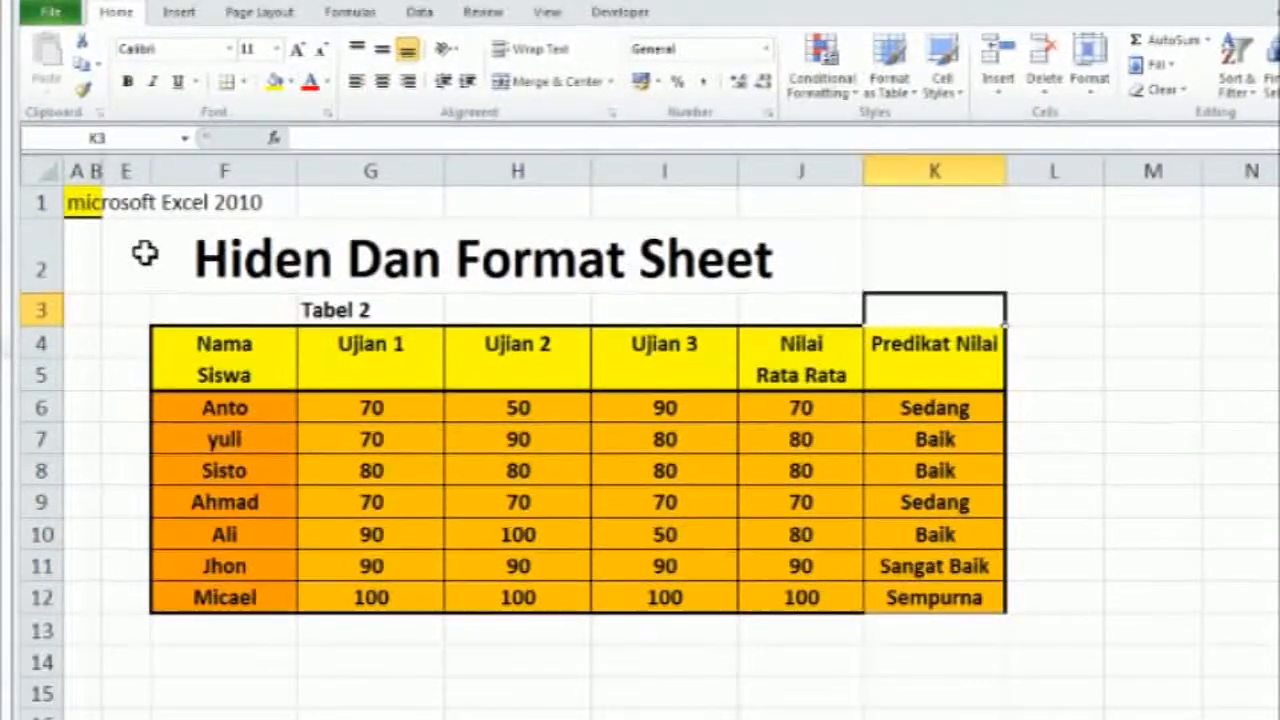
{"action": "left_click", "coordinate": [101, 175]}
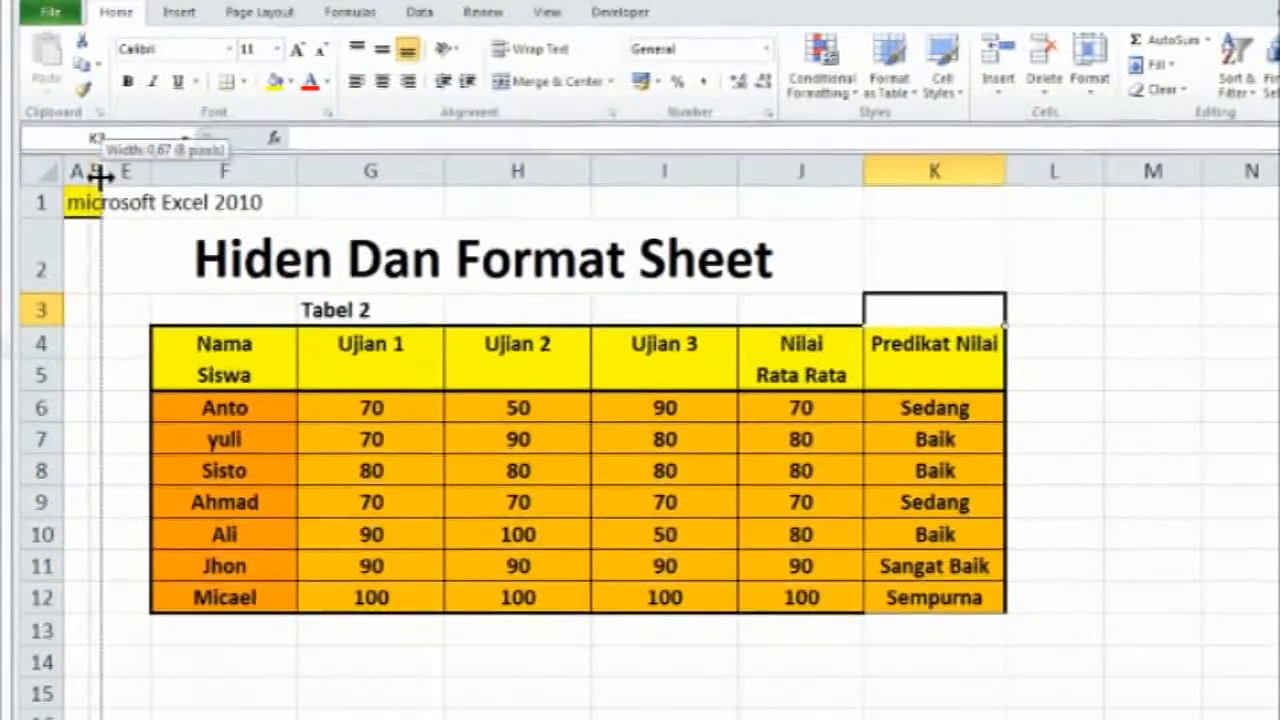
{"action": "left_click", "coordinate": [117, 169]}
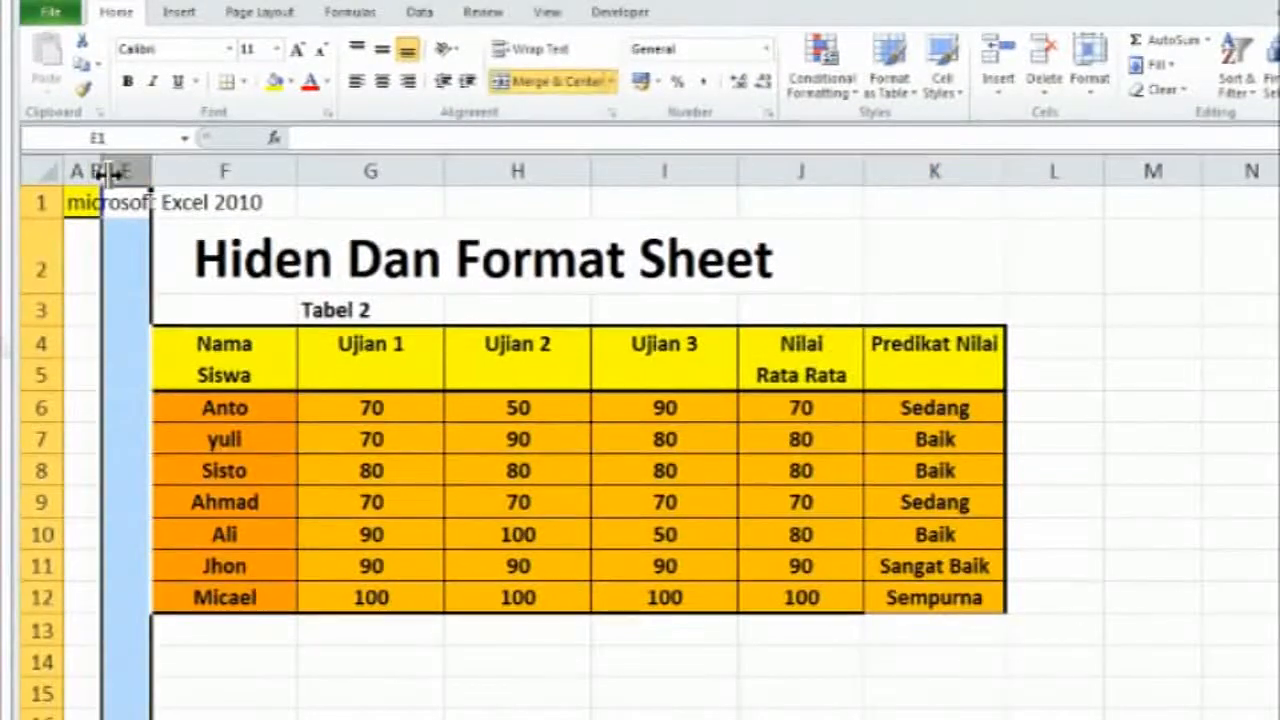
{"action": "left_click", "coordinate": [101, 172]}
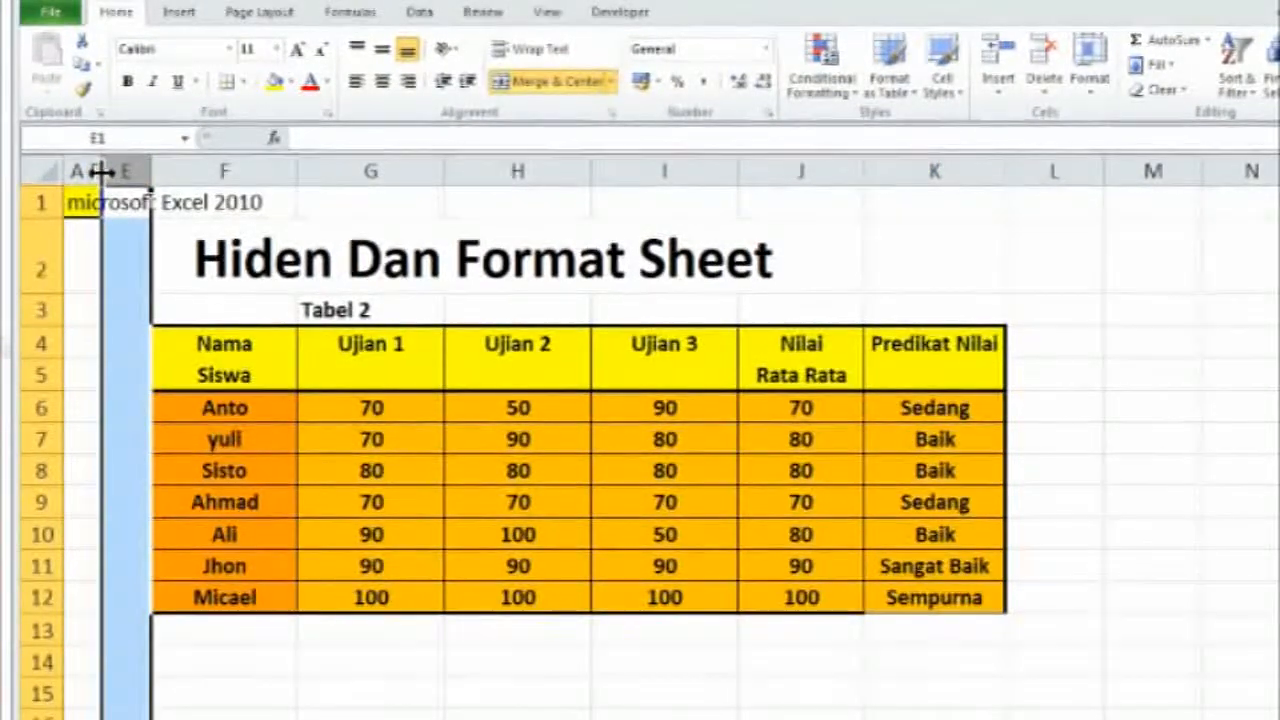
{"action": "left_click", "coordinate": [94, 170]}
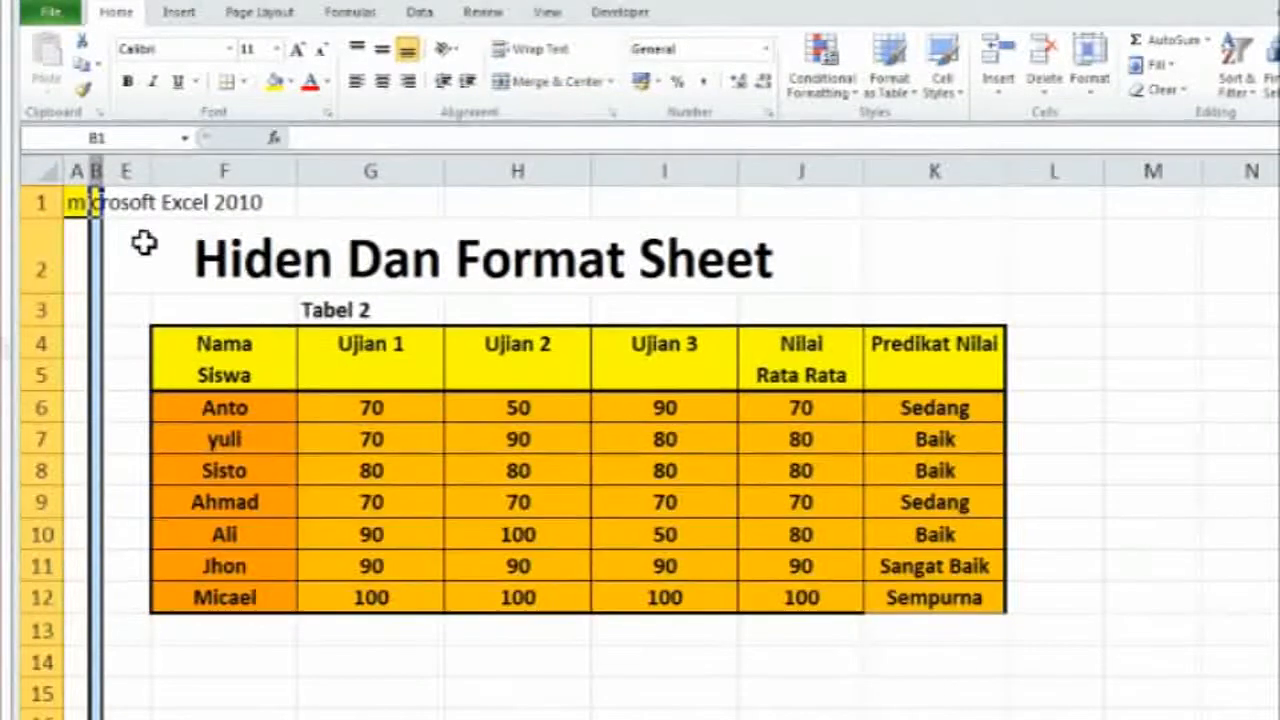
Try to unhide columns C and D with only the adjacent column E selected
{"action": "left_click", "coordinate": [130, 170]}
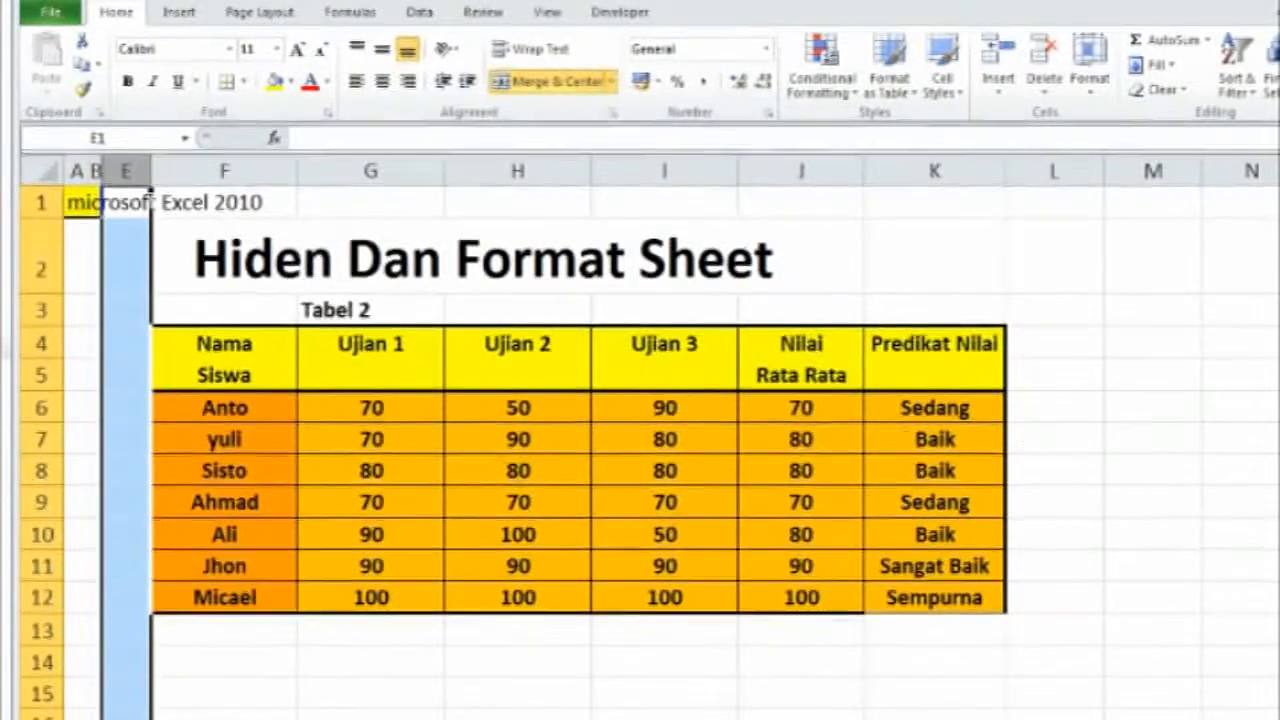
{"action": "left_click", "coordinate": [1108, 92]}
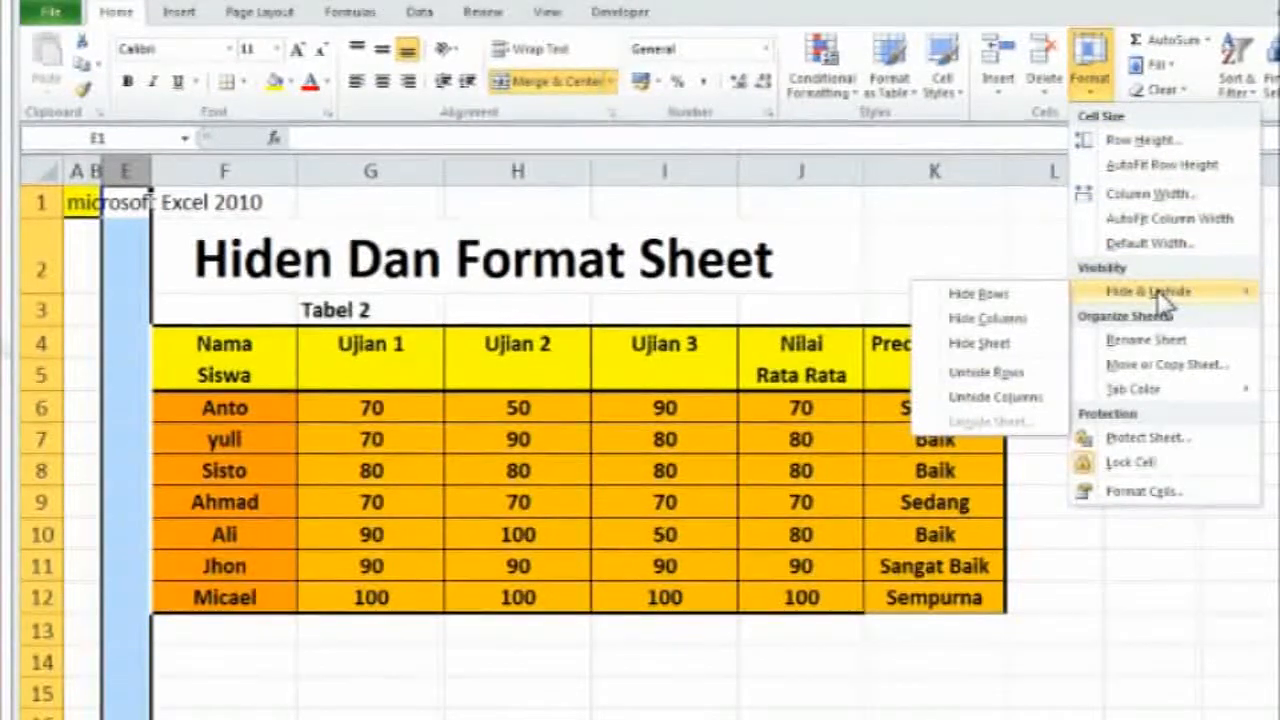
{"action": "left_click", "coordinate": [1025, 399]}
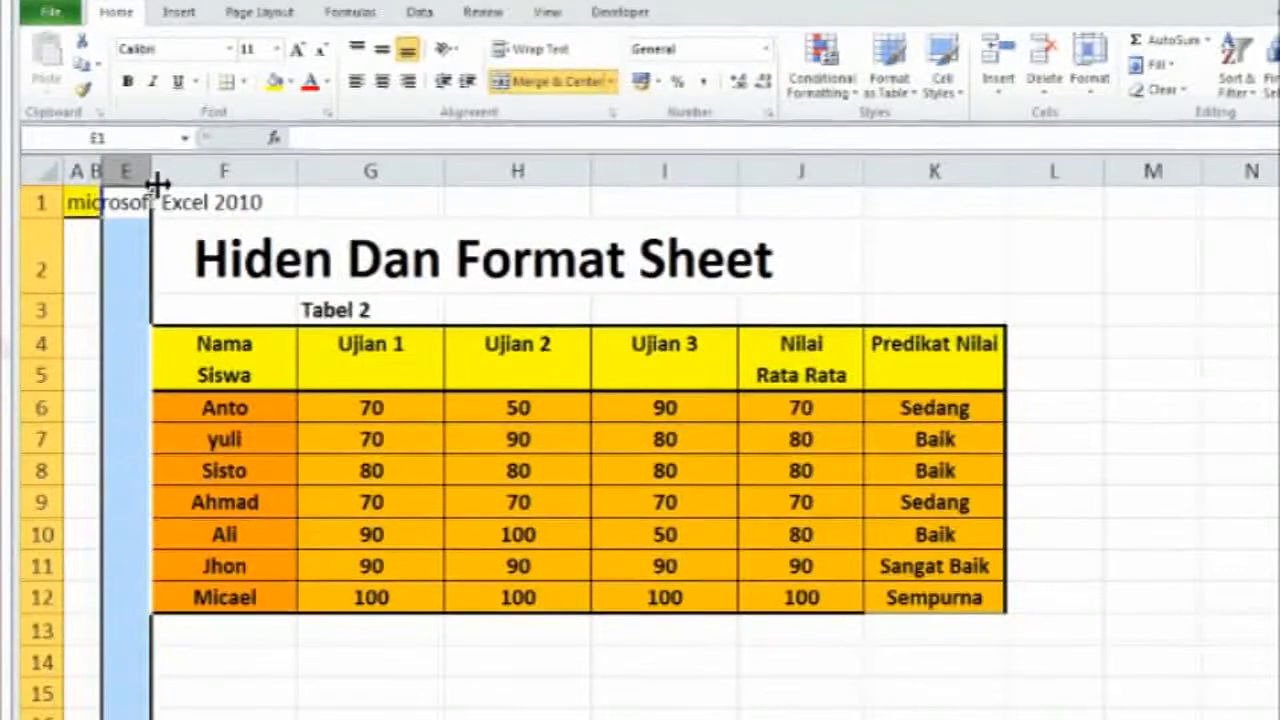
{"action": "left_click", "coordinate": [1089, 75]}
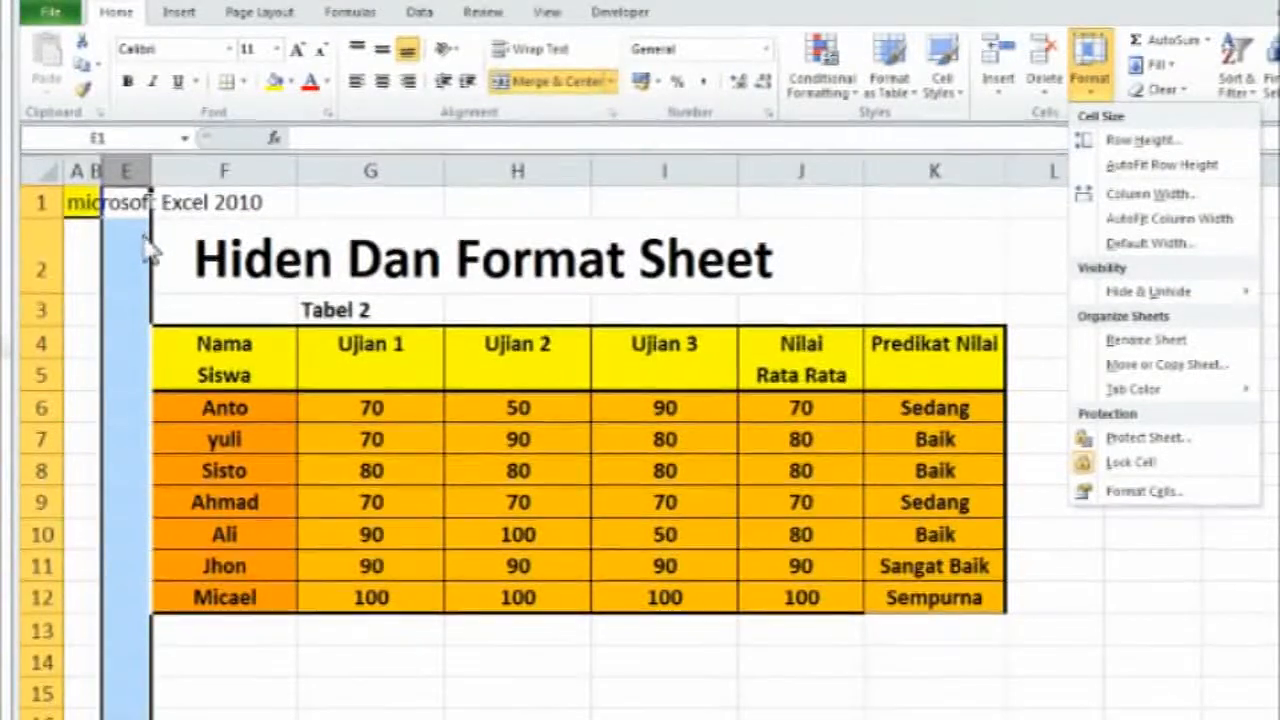
{"action": "left_click", "coordinate": [885, 270]}
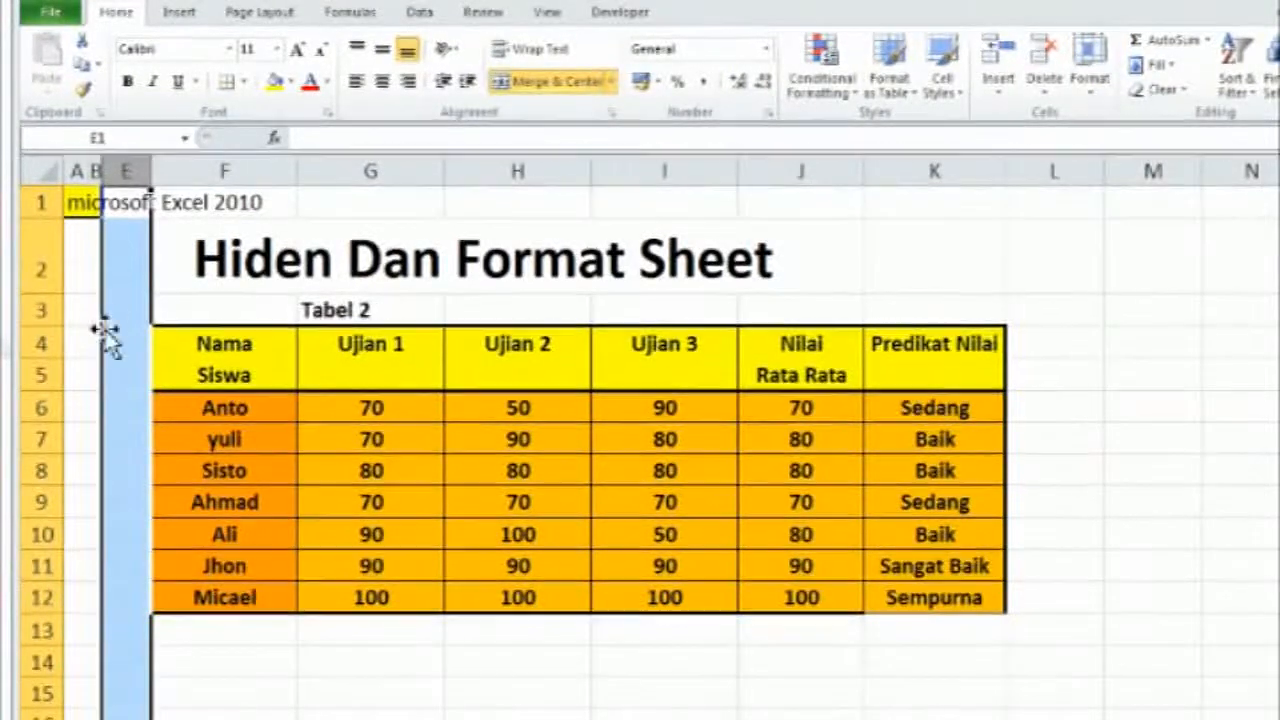
{"action": "left_click_drag", "start_coordinate": [90, 172], "coordinate": [100, 172]}
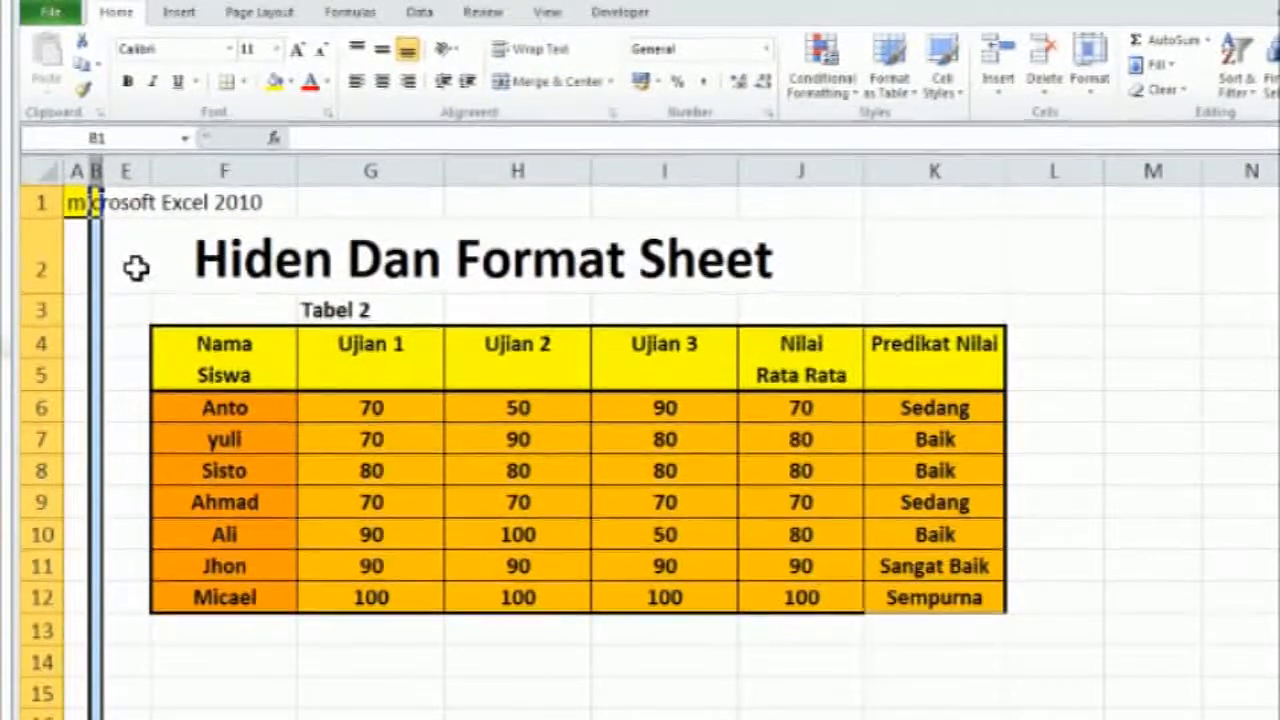
{"action": "left_click", "coordinate": [909, 285]}
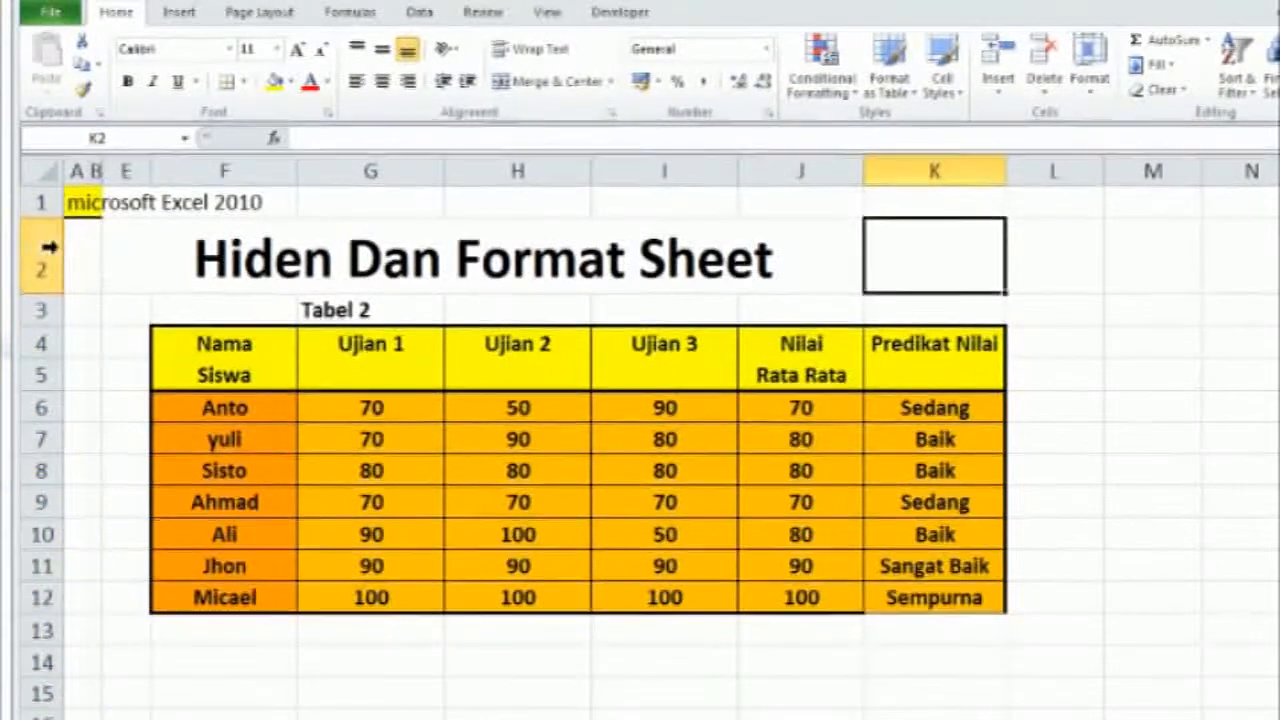
{"action": "left_click", "coordinate": [142, 171]}
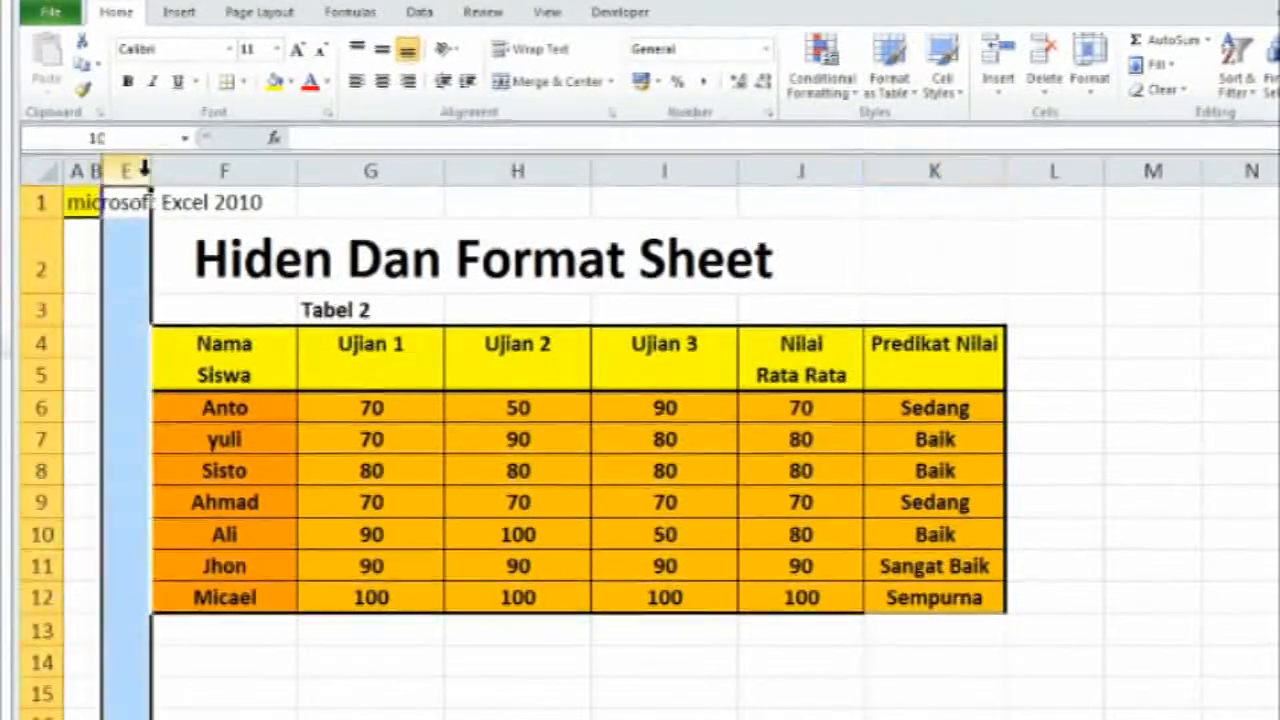
{"action": "left_click", "coordinate": [97, 168]}
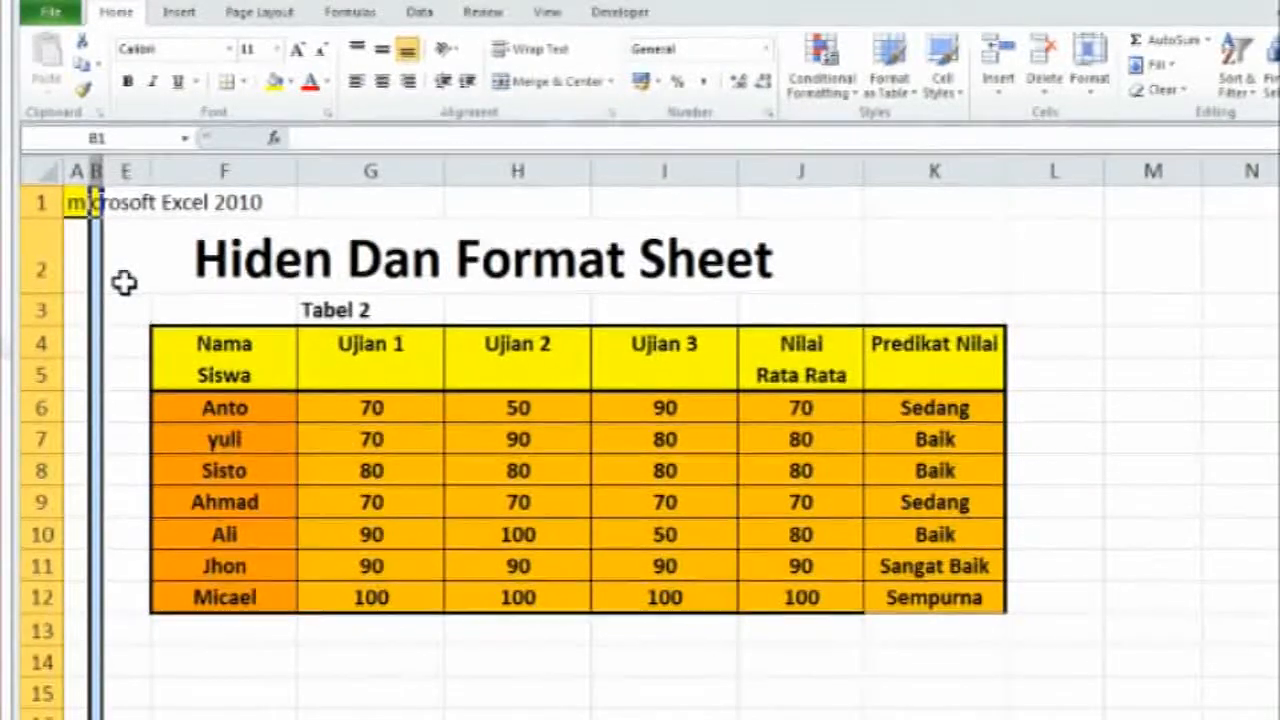
{"action": "left_click", "coordinate": [123, 283]}
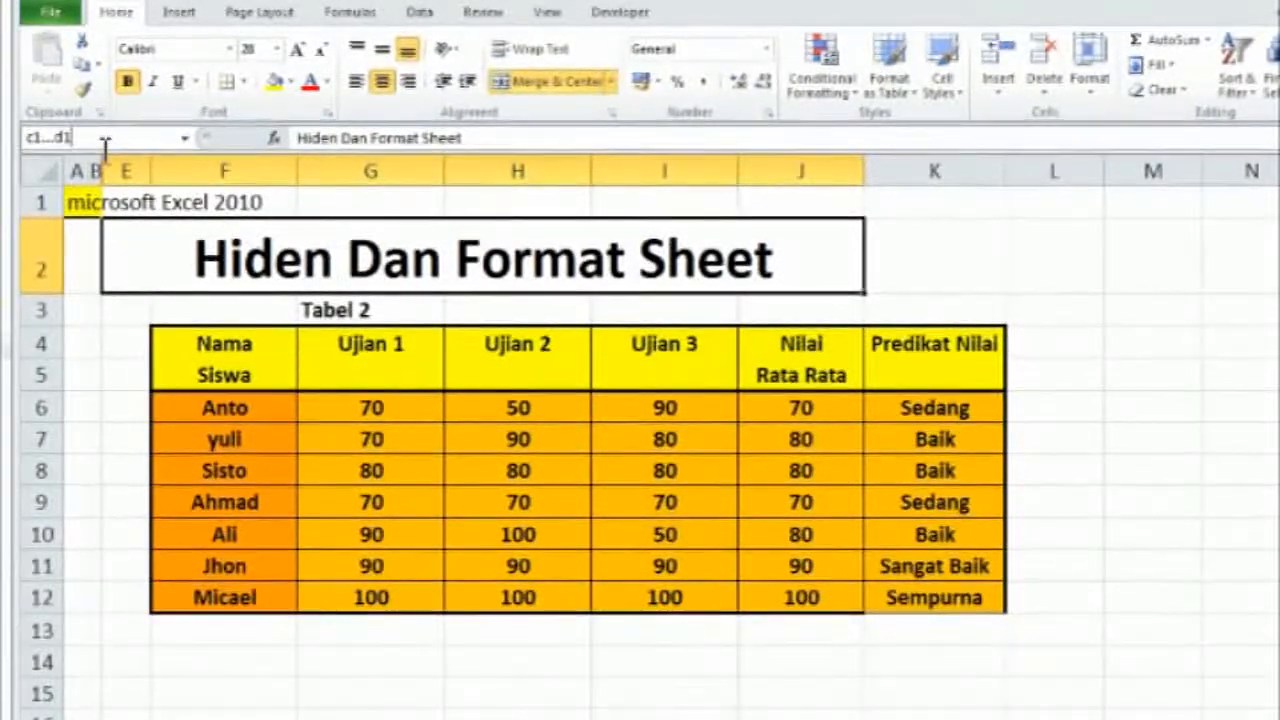
Go to hidden cell C1 by its cell reference and unhide the Tabel 1 columns C and D
{"action": "key", "text": "Return"}
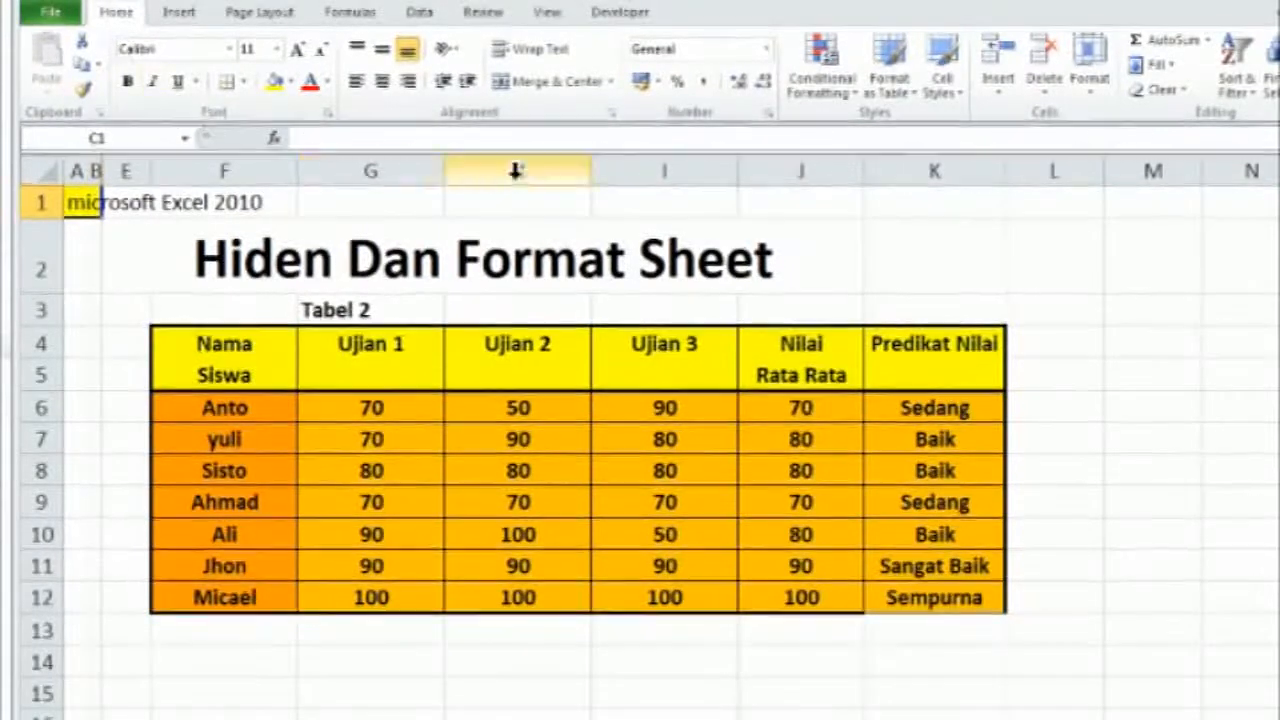
{"action": "left_click", "coordinate": [1089, 82]}
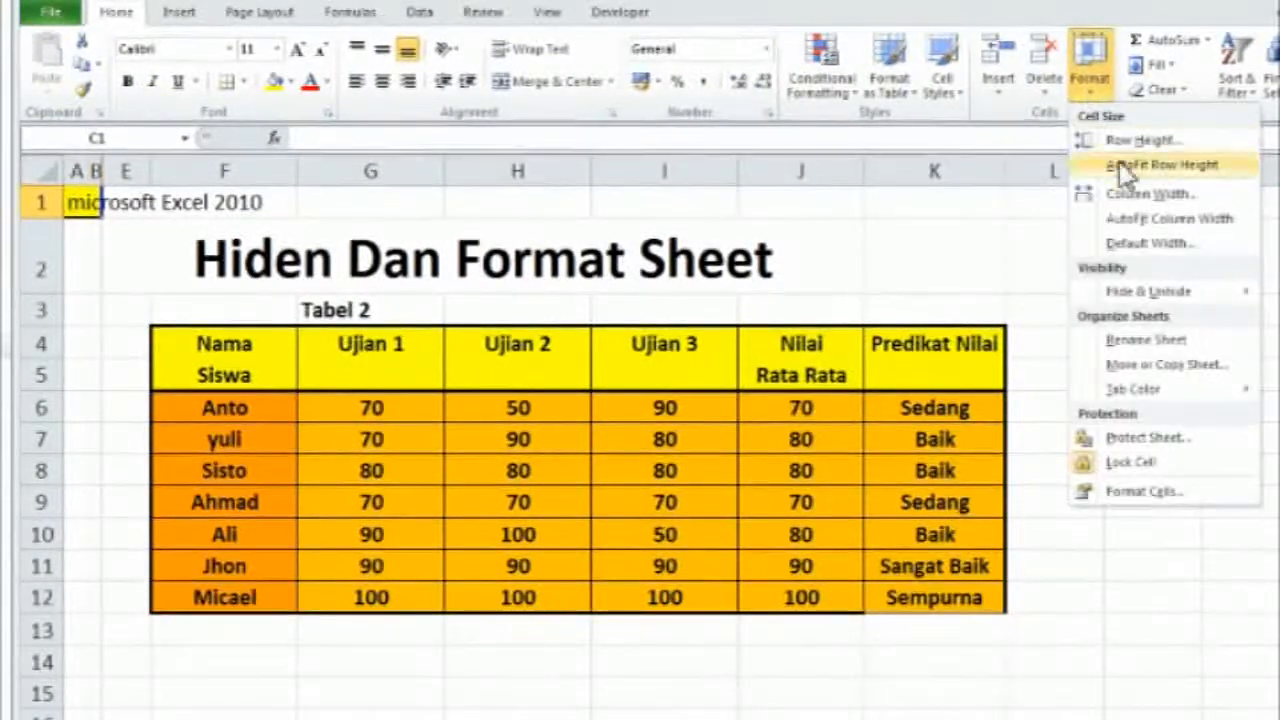
{"action": "mouse_move", "coordinate": [1160, 291]}
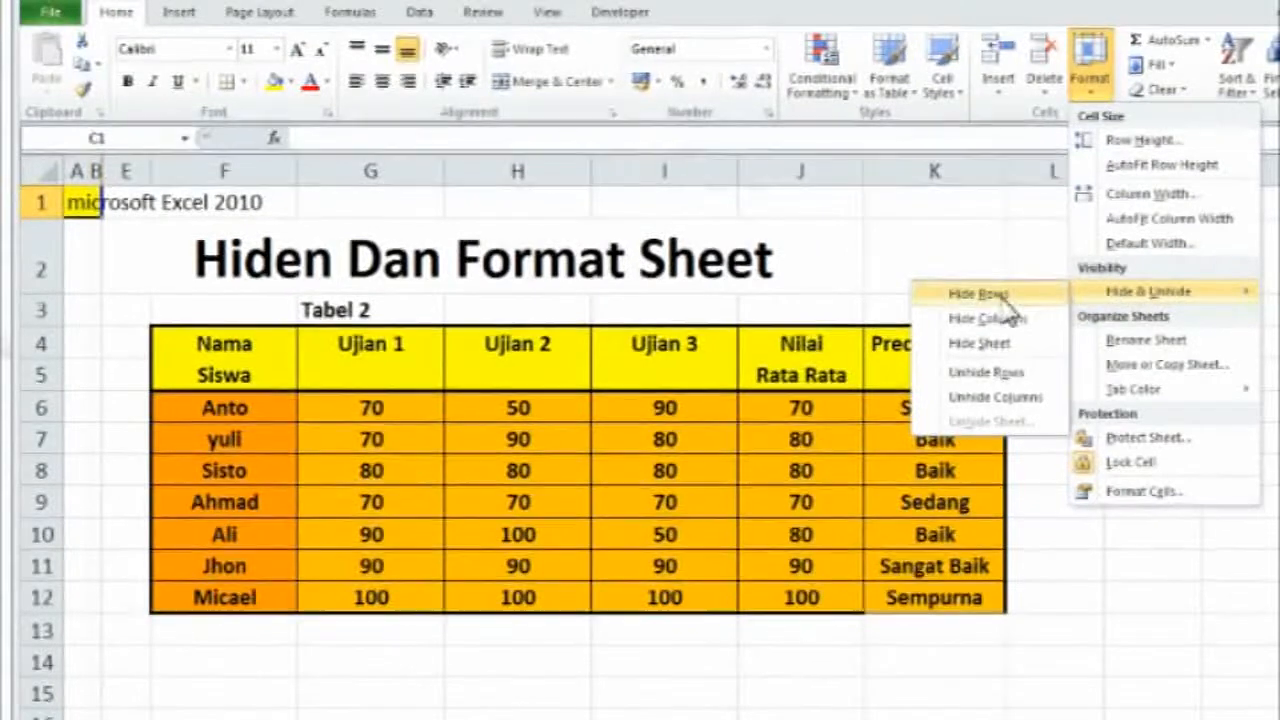
{"action": "left_click", "coordinate": [1024, 397]}
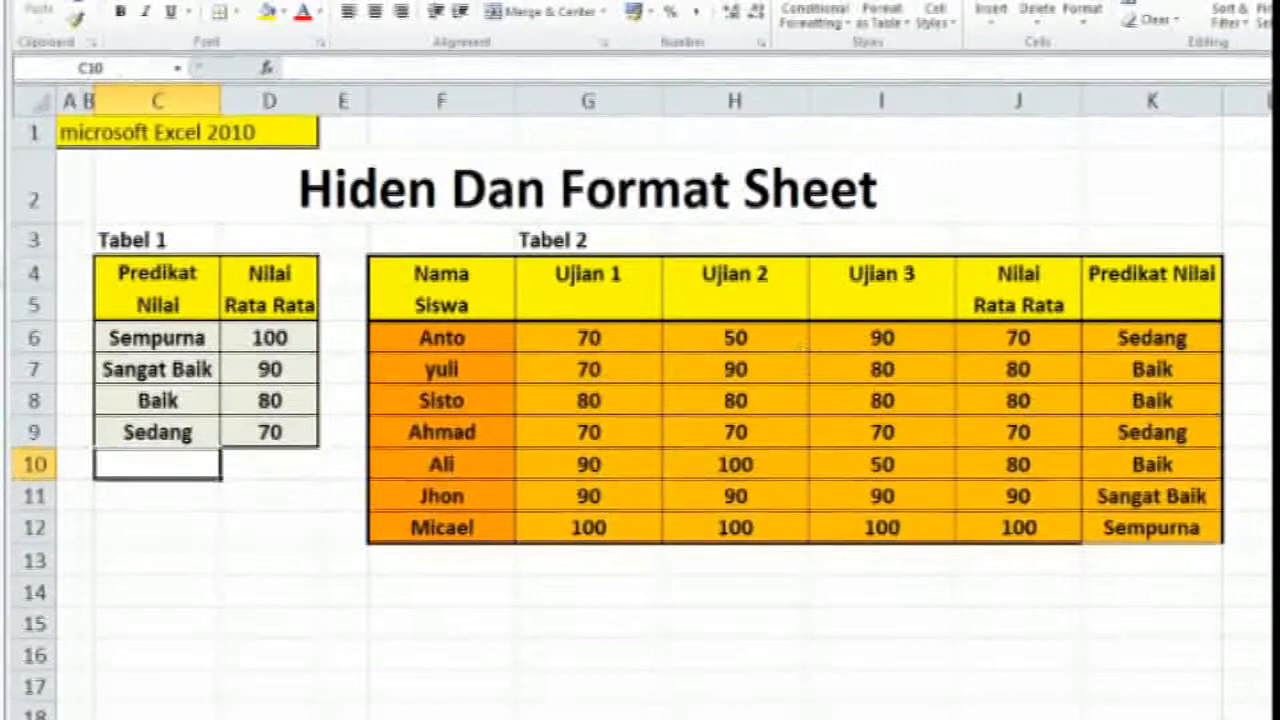
Protect the worksheet and its locked cells with an unprotect password, keeping the default permissions, and re-enter the password to confirm
{"action": "left_click", "coordinate": [1082, 12]}
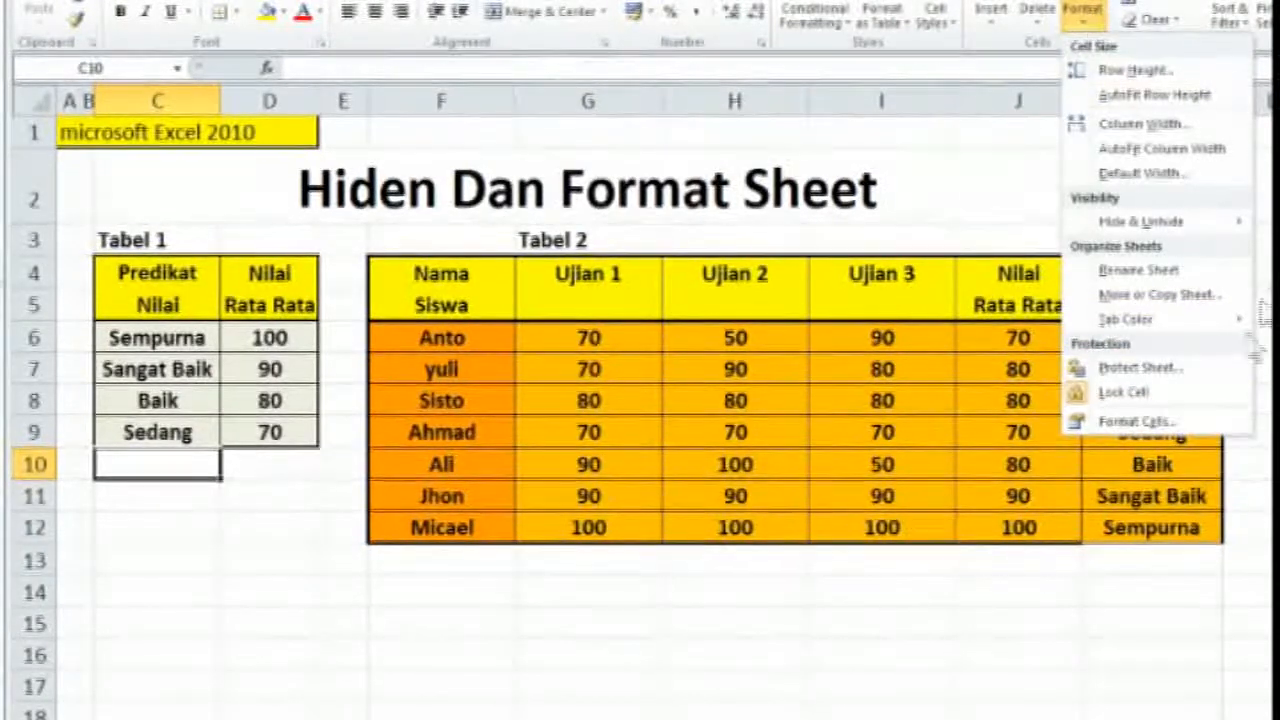
{"action": "left_click", "coordinate": [1163, 370]}
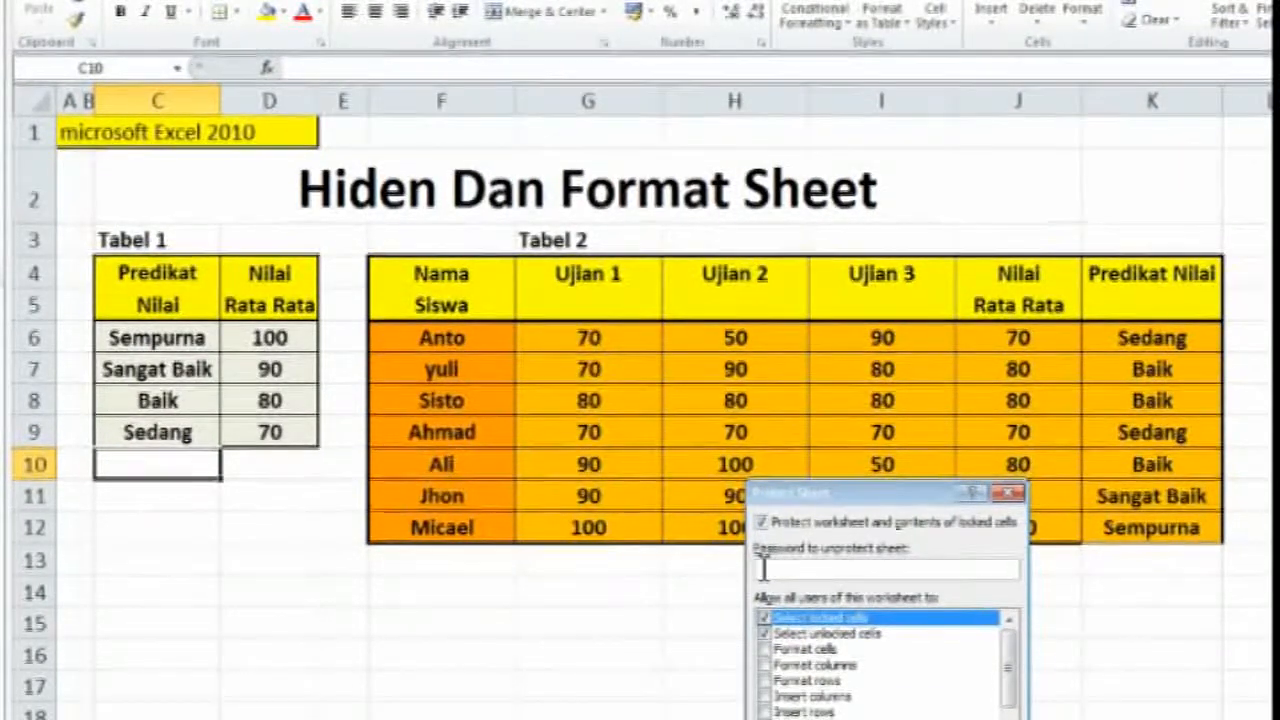
{"action": "type", "text": "1"}
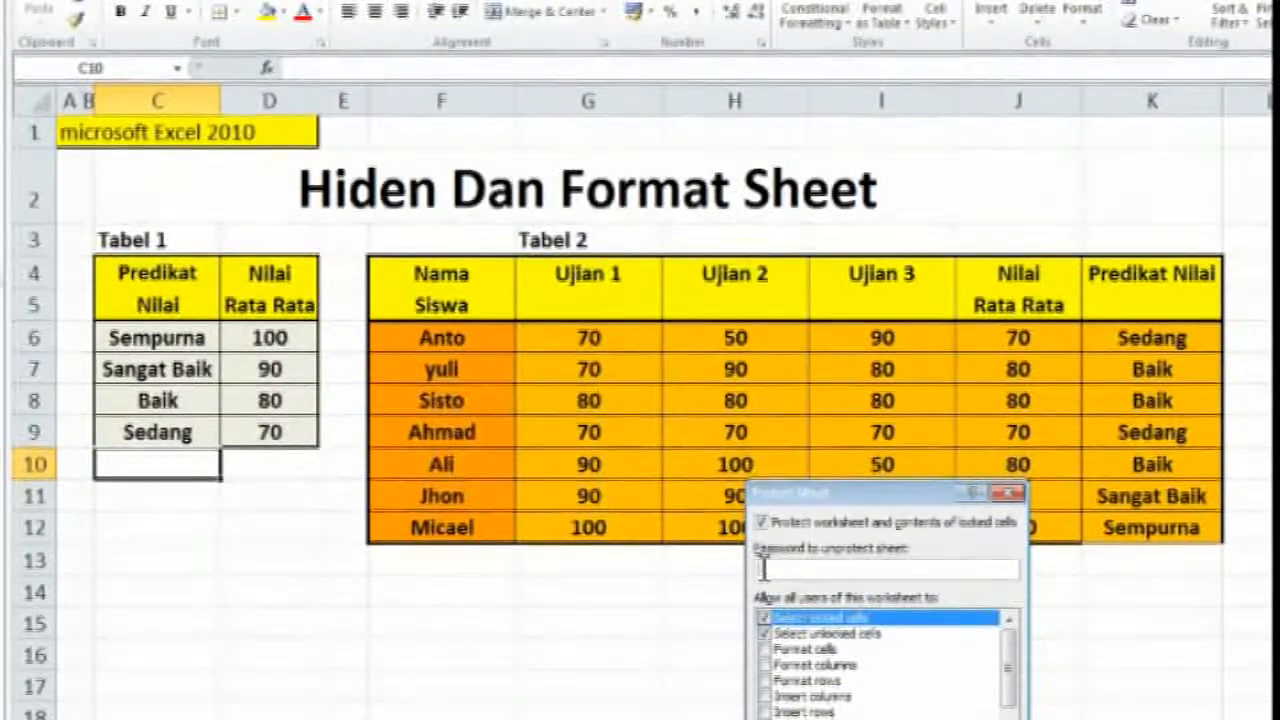
{"action": "type", "text": "23456"}
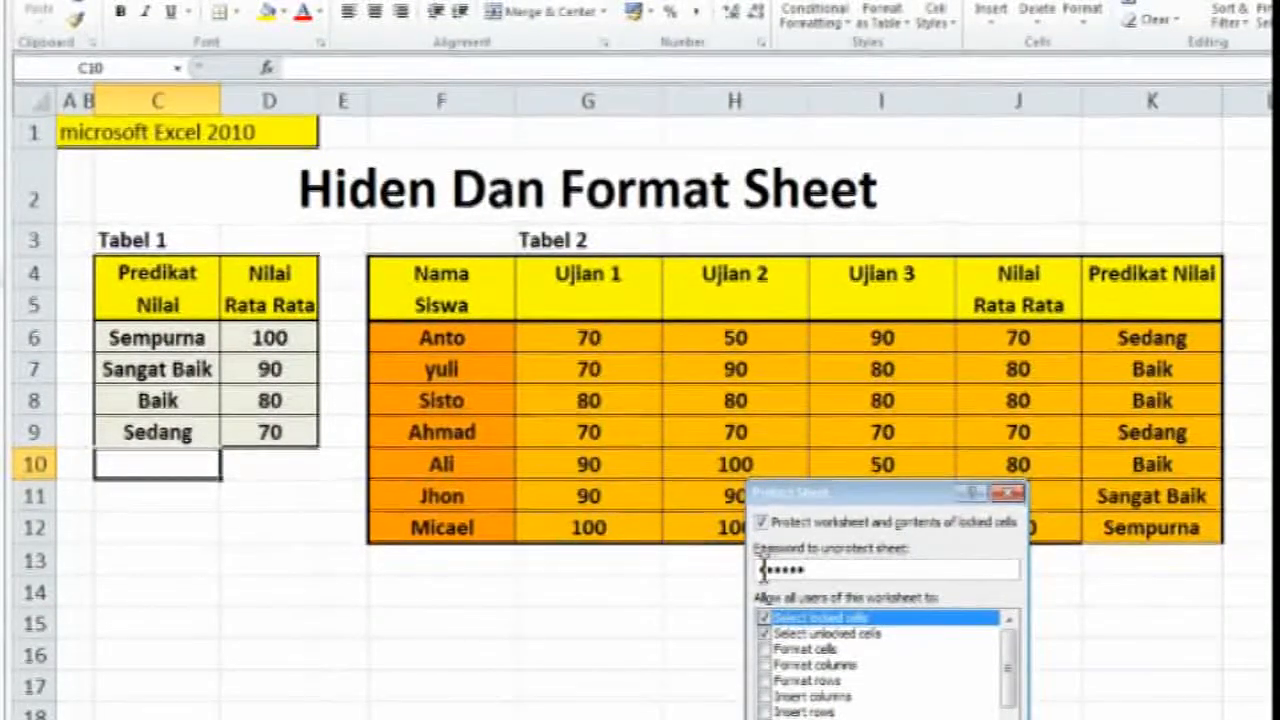
{"action": "key", "text": "Return"}
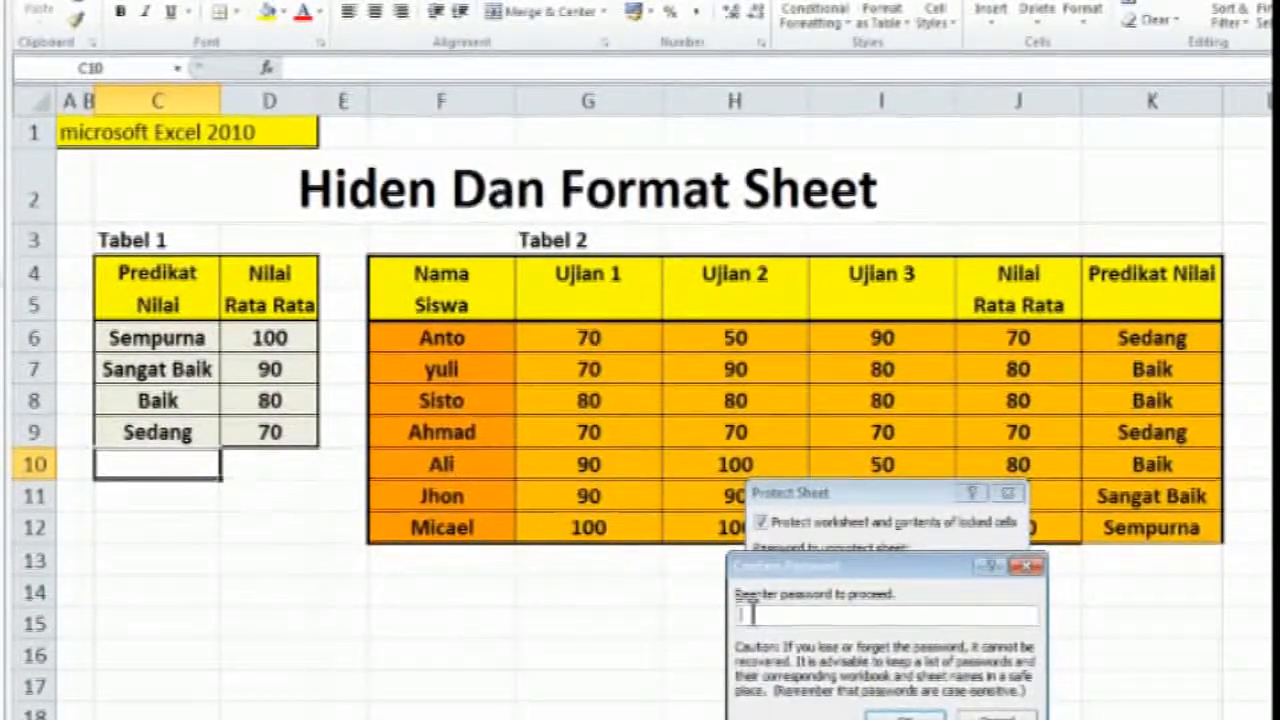
{"action": "type", "text": "•••"}
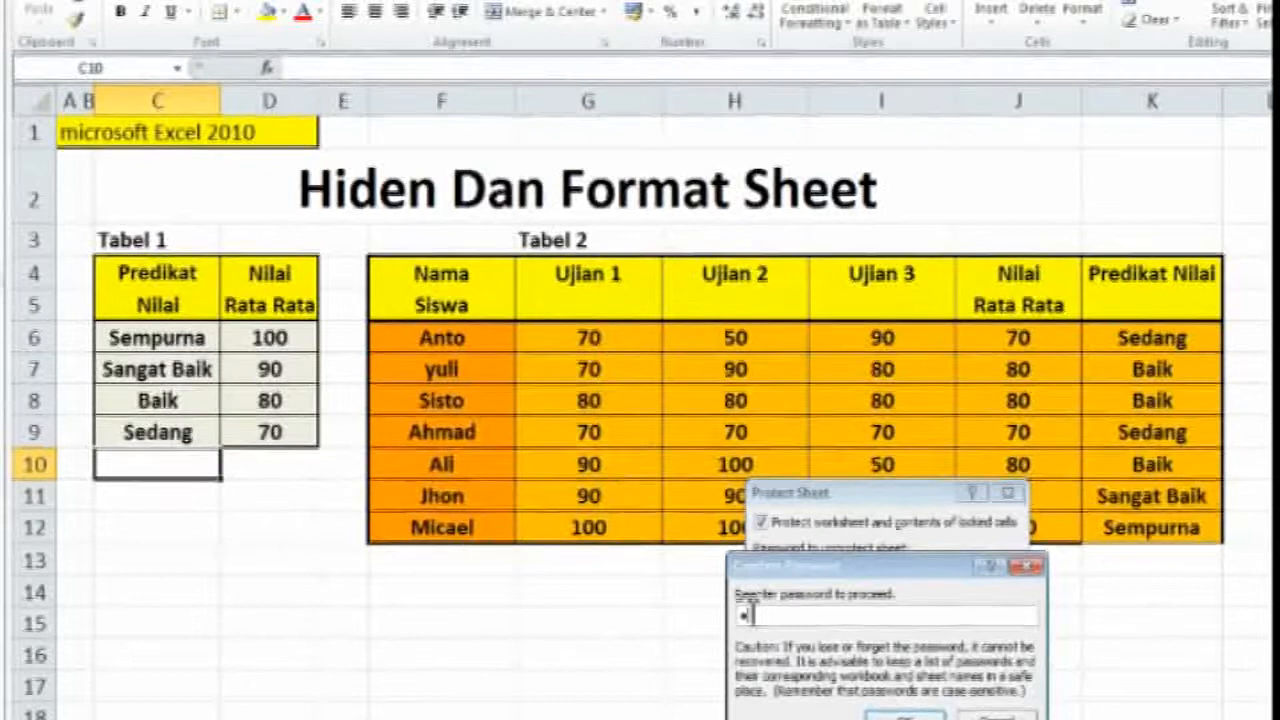
{"action": "type", "text": "•••"}
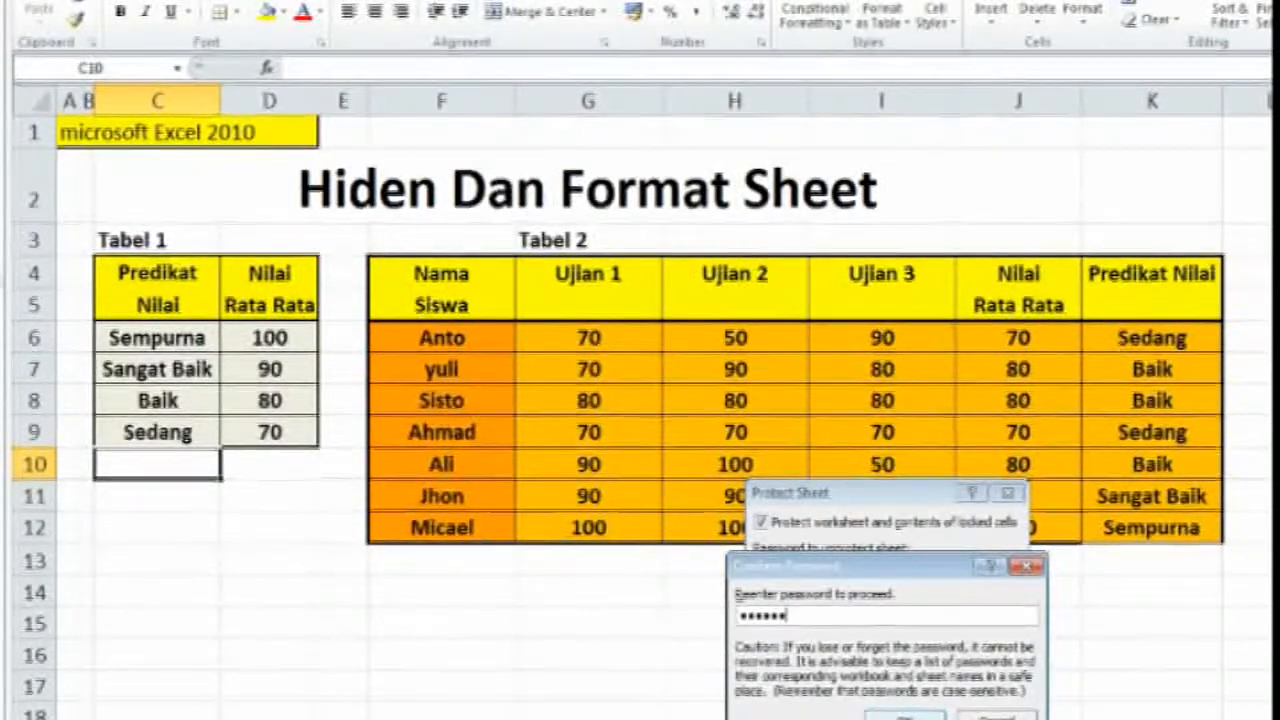
{"action": "key", "text": "Return"}
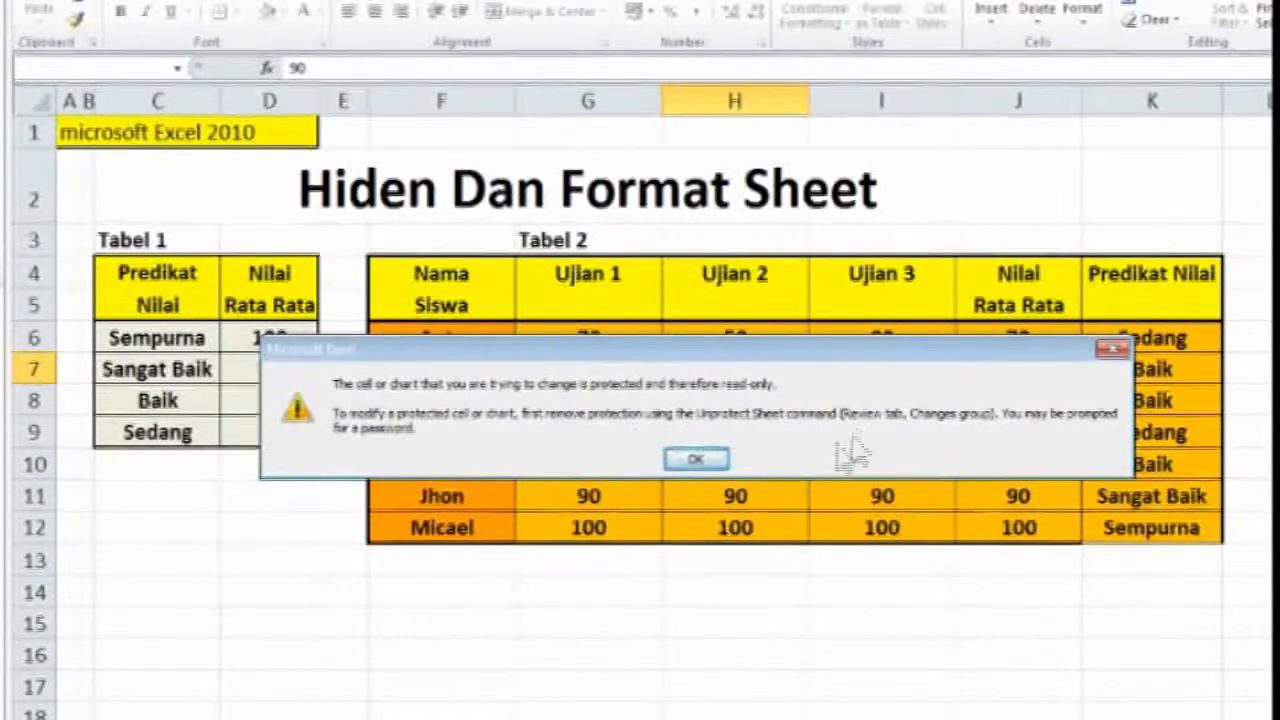
Test the sheet protection by trying to change cells H7 and K6 in Tabel 2 and selecting other cells of the table
{"action": "left_click", "coordinate": [708, 462]}
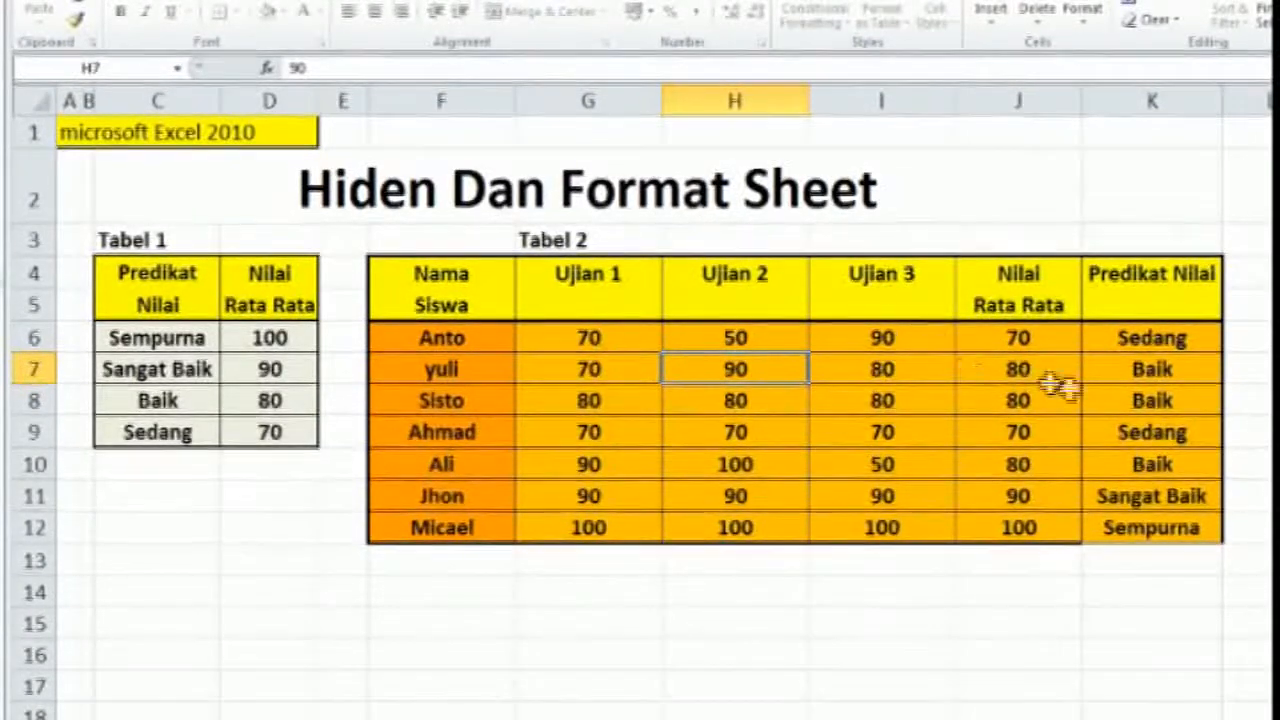
{"action": "left_click", "coordinate": [1128, 345]}
{"action": "left_click", "coordinate": [1143, 369]}
{"action": "left_click", "coordinate": [1100, 428]}
{"action": "left_click", "coordinate": [987, 428]}
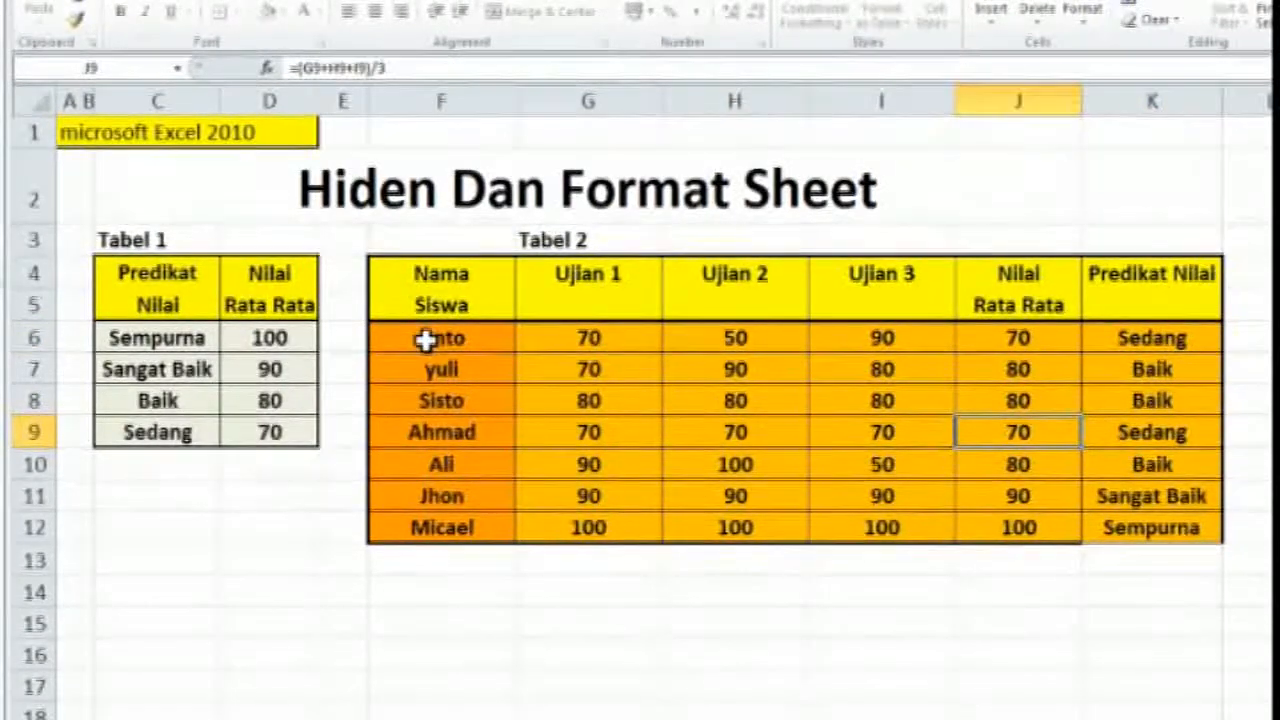
{"action": "left_click", "coordinate": [776, 363]}
{"action": "left_click", "coordinate": [866, 343]}
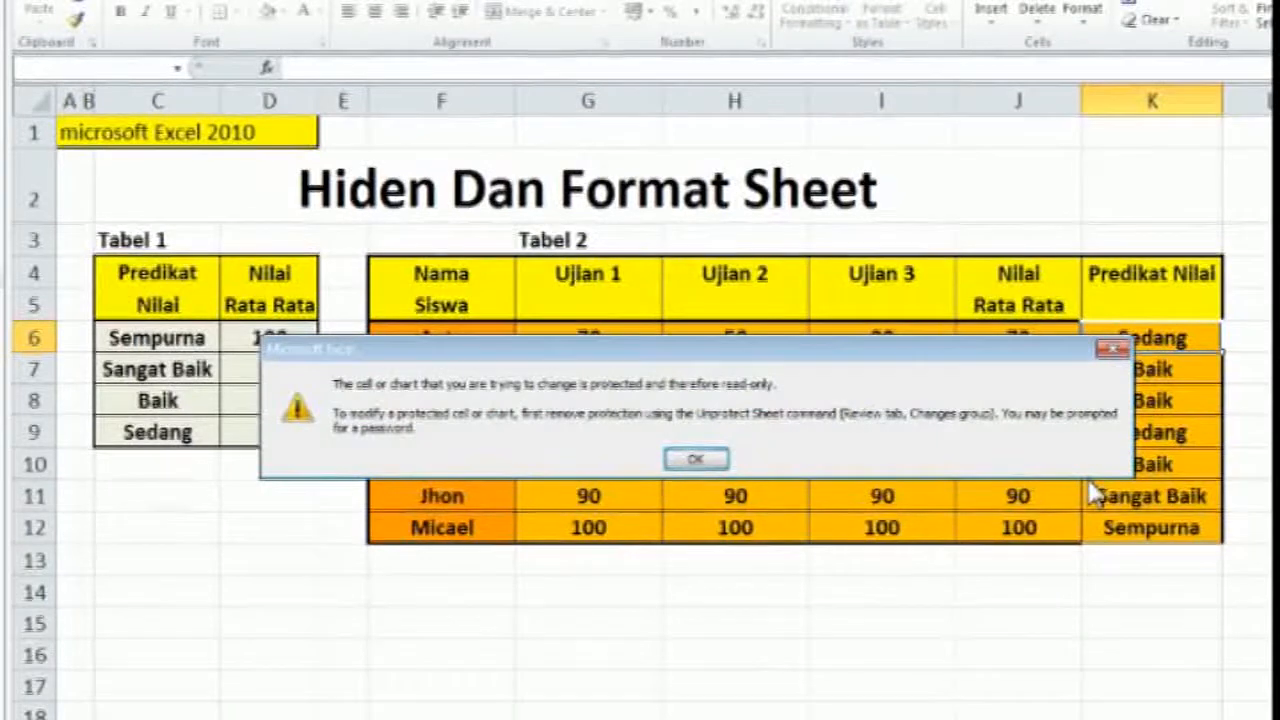
{"action": "left_click", "coordinate": [680, 459]}
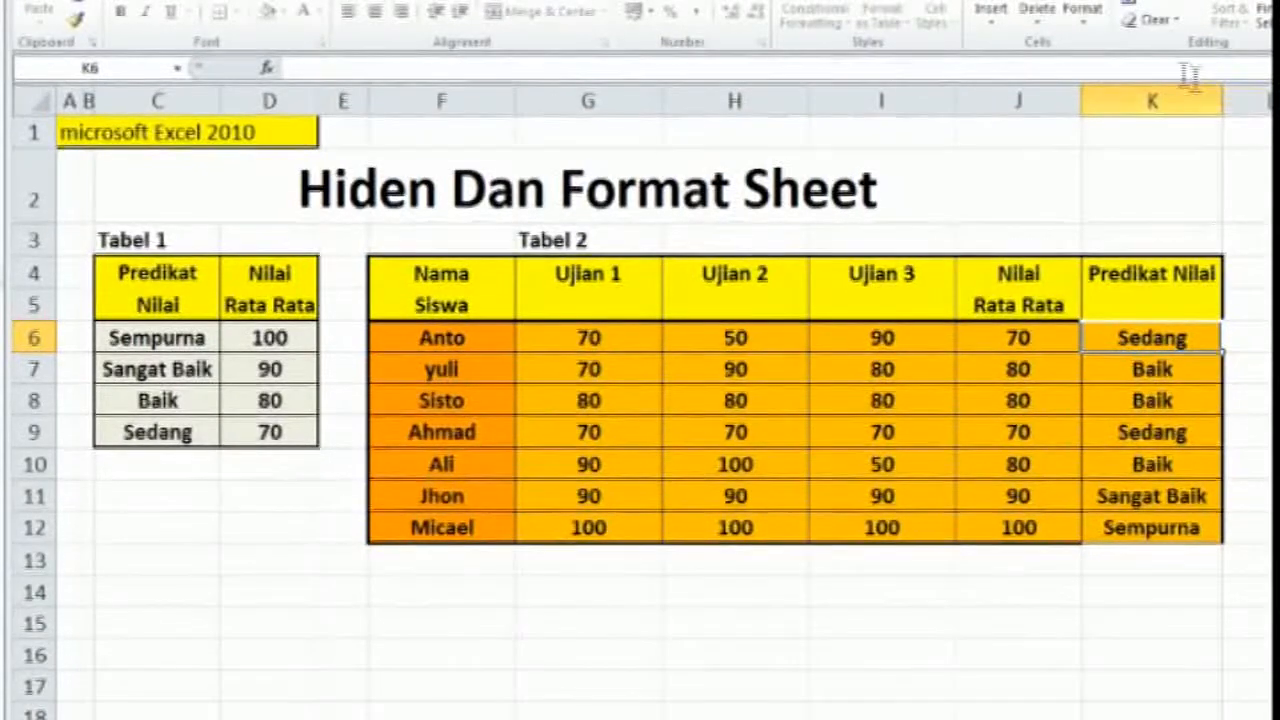
Start removing the worksheet's protection, bringing up its password request
{"action": "left_click", "coordinate": [1085, 30]}
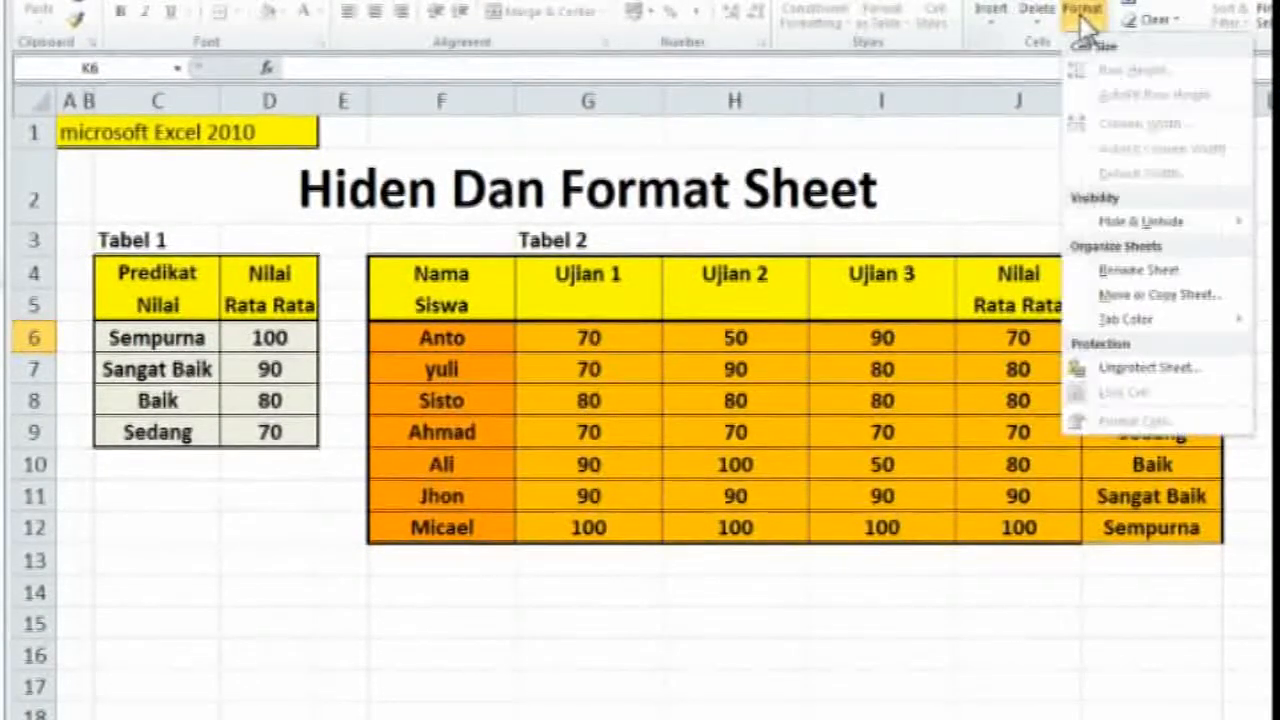
{"action": "left_click", "coordinate": [1160, 372]}
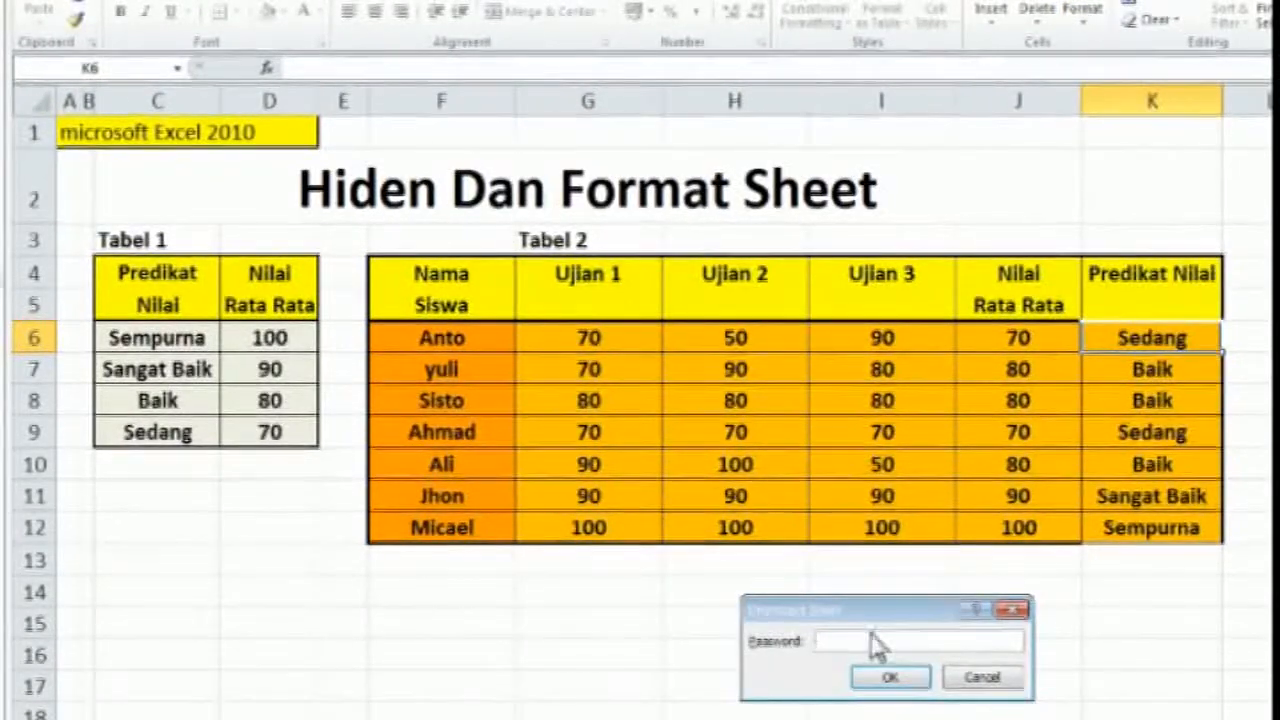
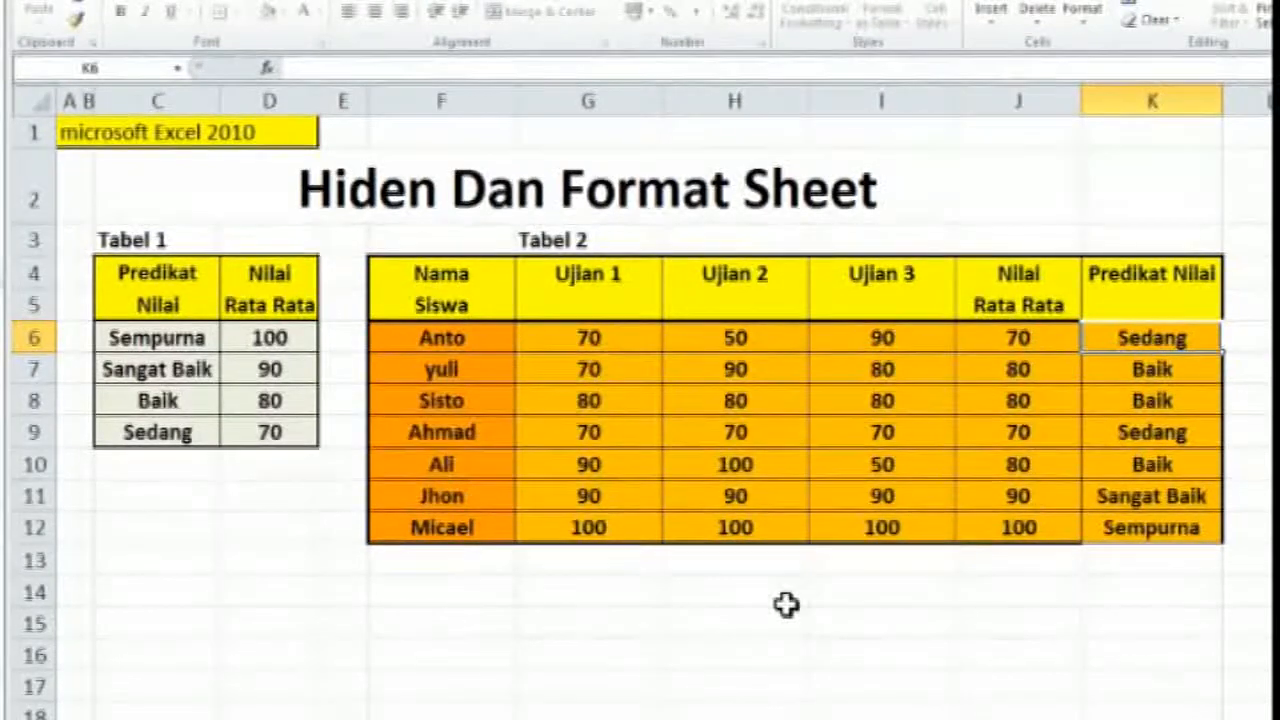
Remove the worksheet's protection by entering the unprotect password
{"action": "left_click", "coordinate": [1086, 14]}
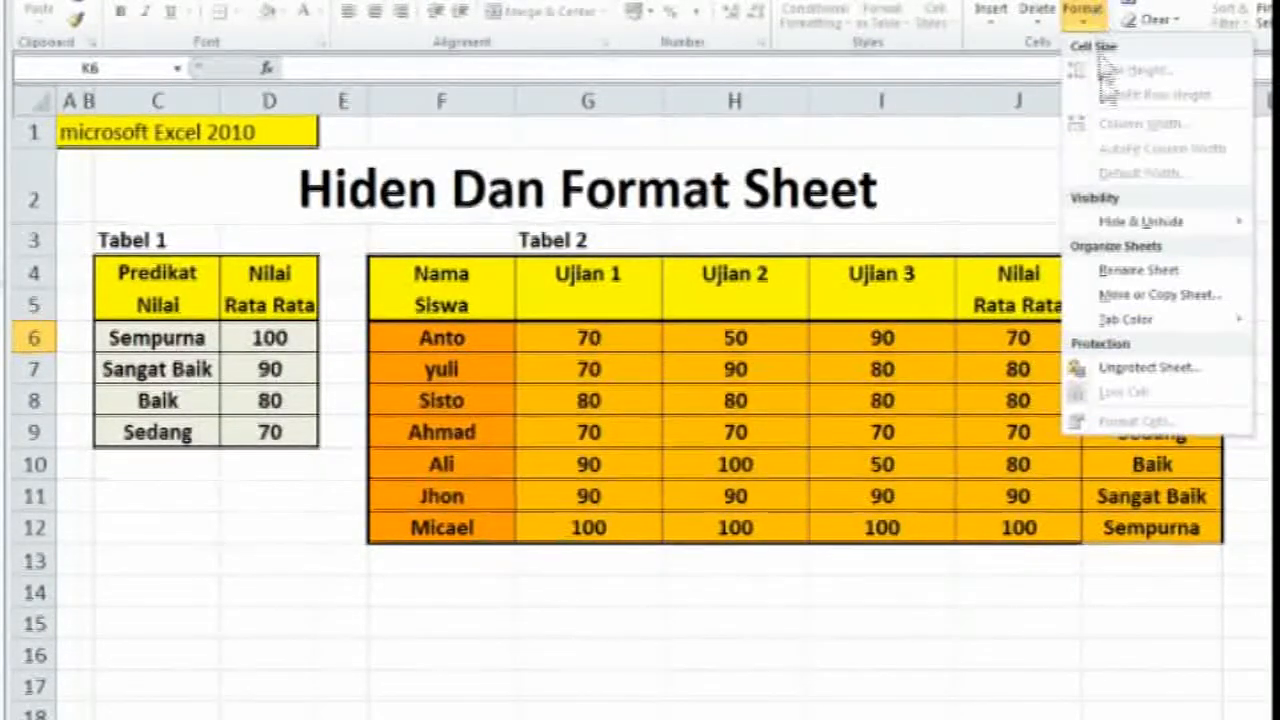
{"action": "left_click", "coordinate": [1164, 365]}
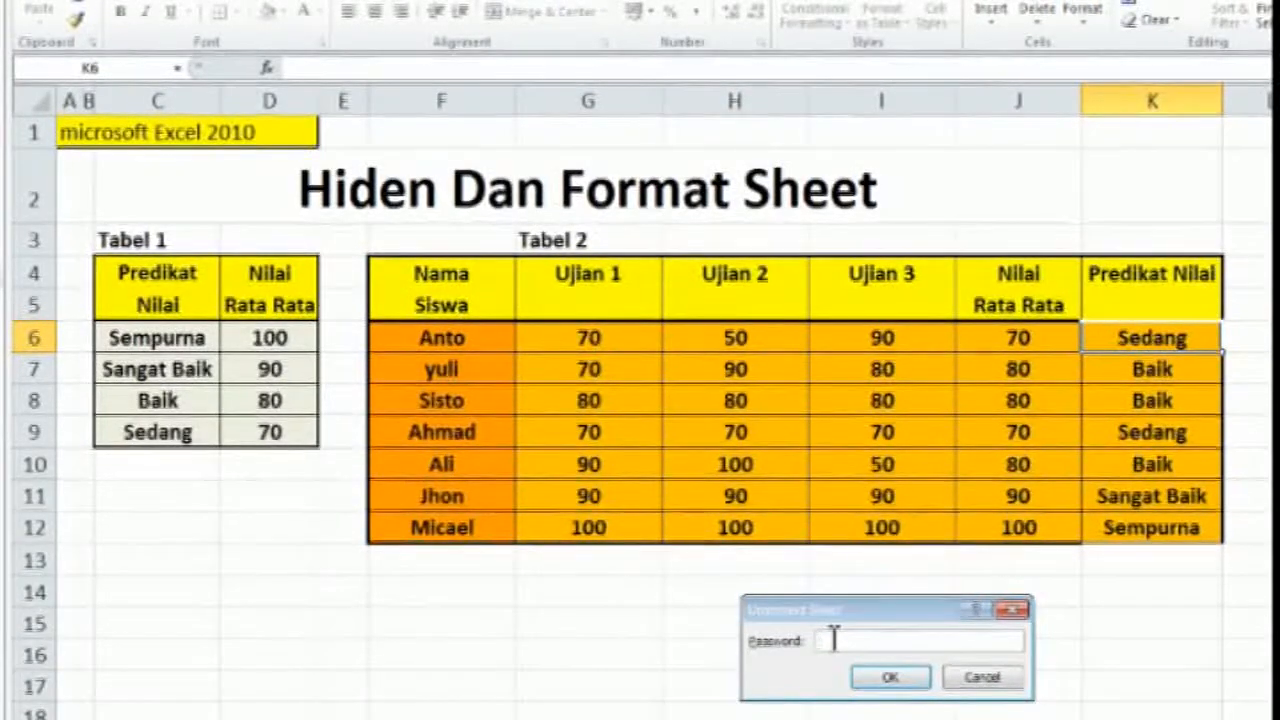
{"action": "type", "text": "123456"}
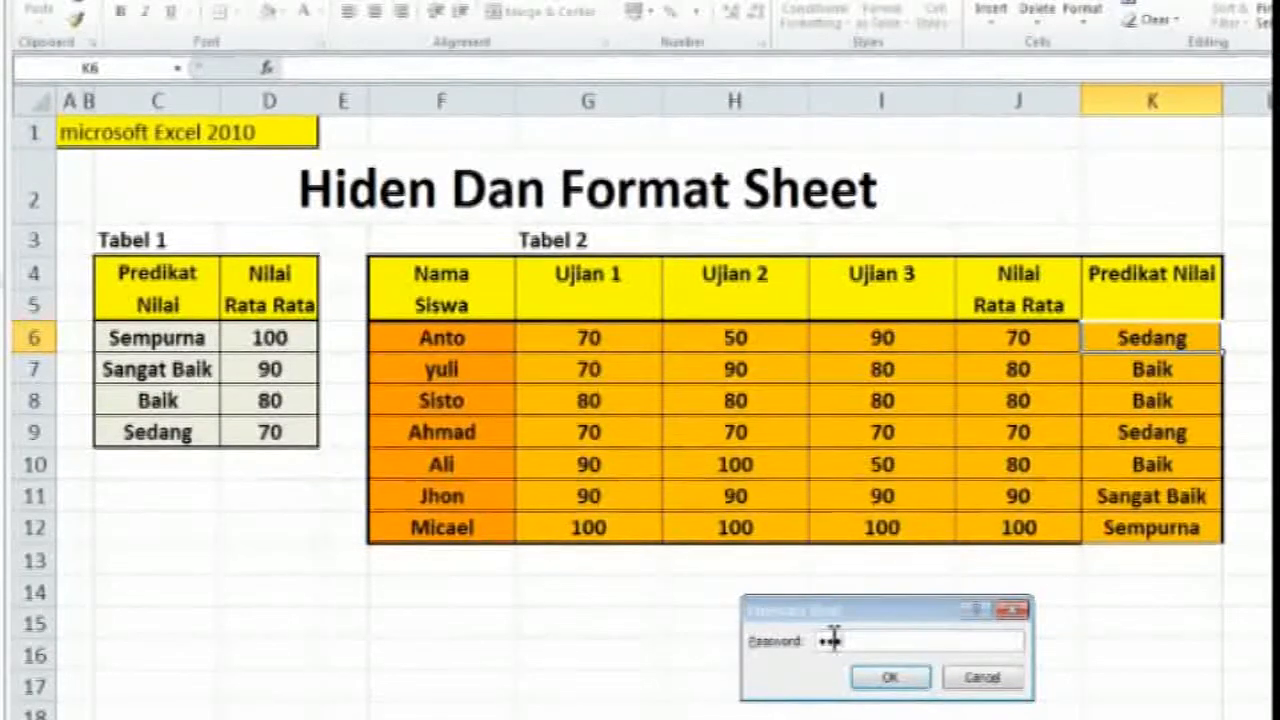
{"action": "left_click", "coordinate": [893, 678]}
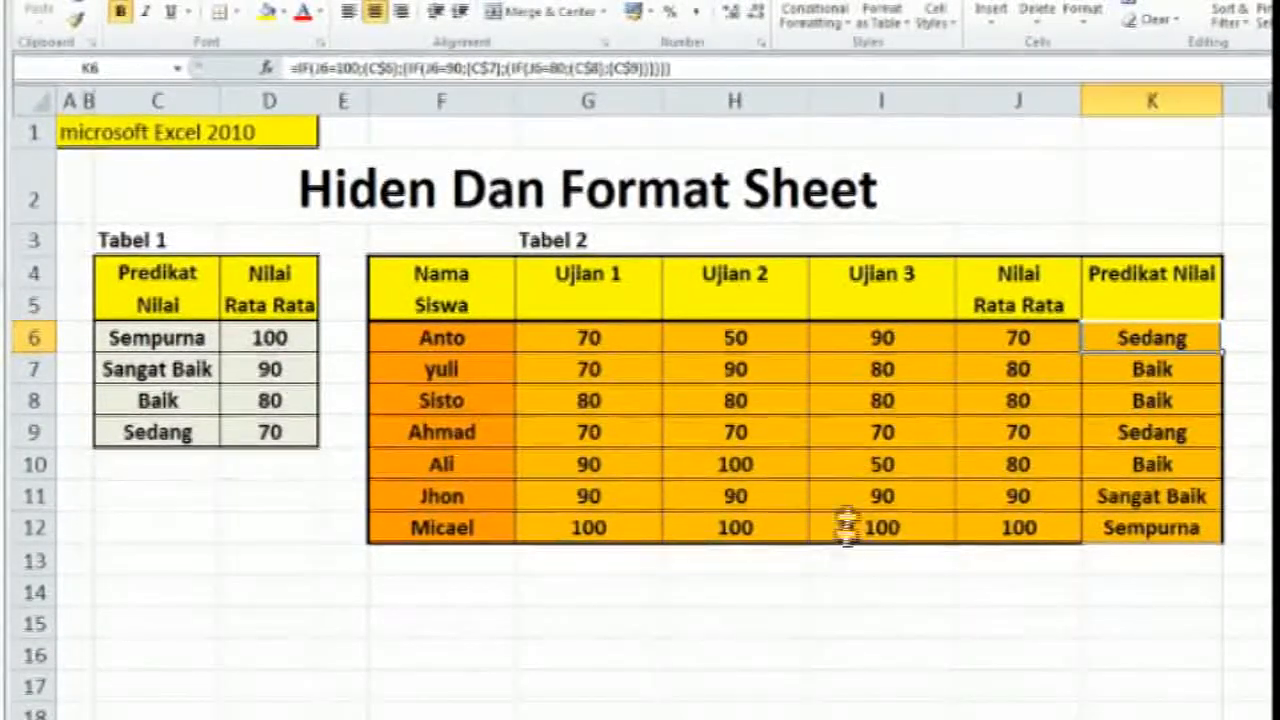
Test editing on the unprotected sheet in the Ujian 2 header cell H4 of Tabel 2, and select empty cell F15
{"action": "left_click", "coordinate": [757, 296]}
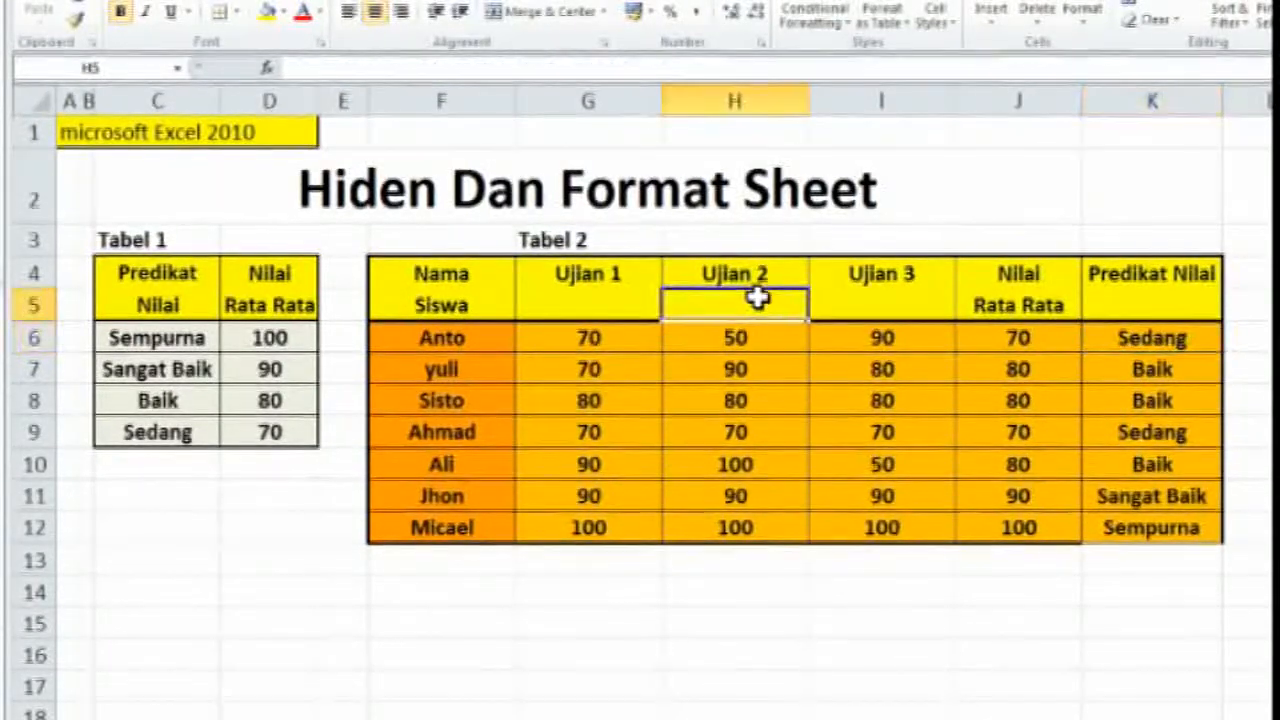
{"action": "left_click", "coordinate": [774, 279]}
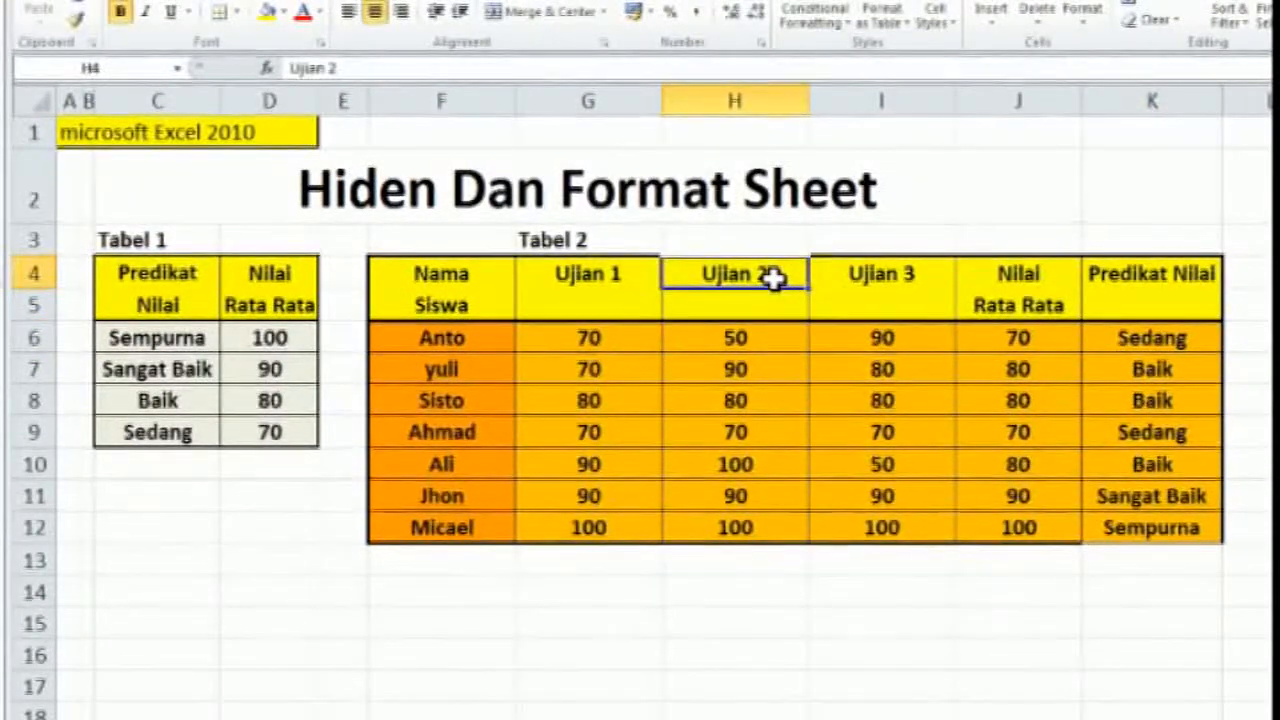
{"action": "type", "text": "2"}
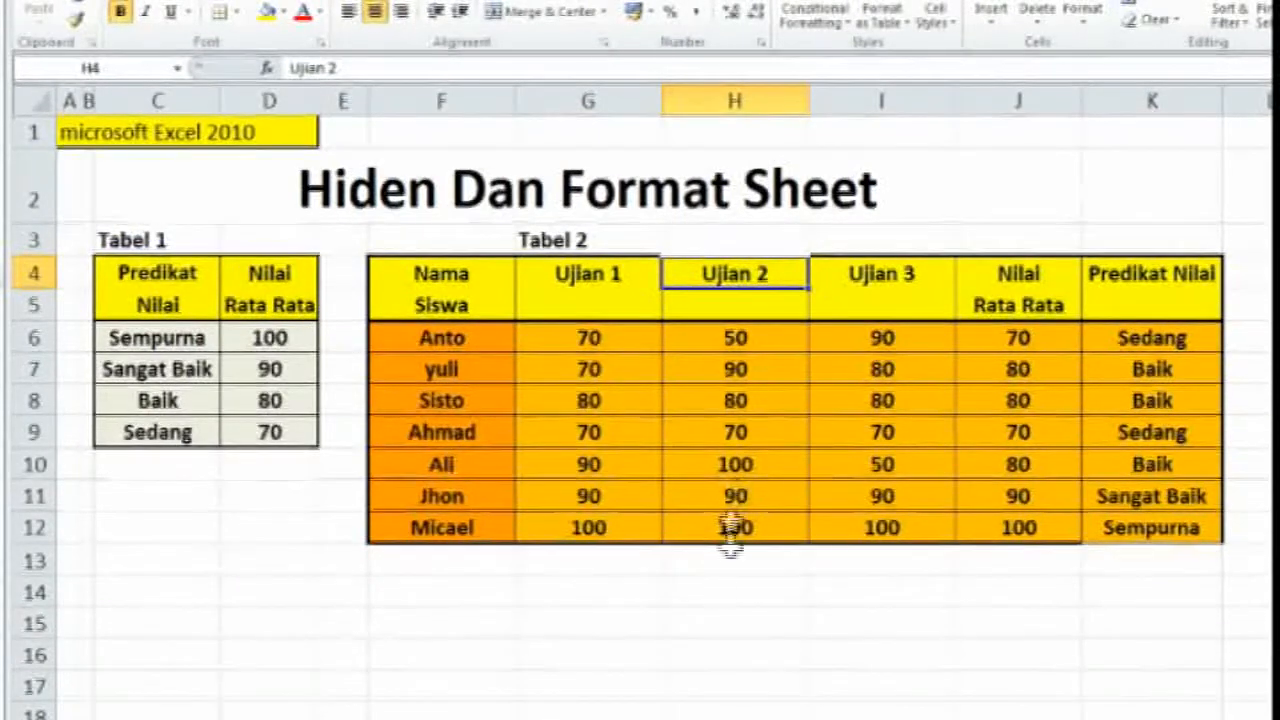
{"action": "left_click", "coordinate": [469, 617]}
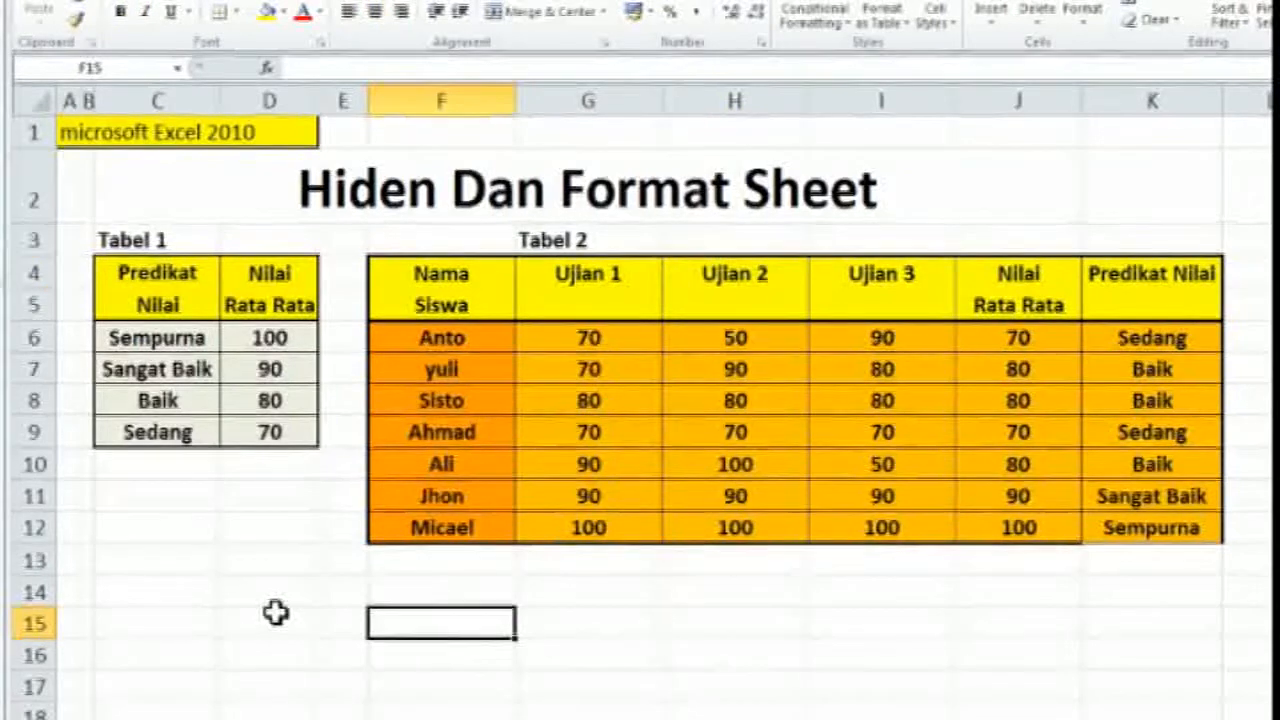